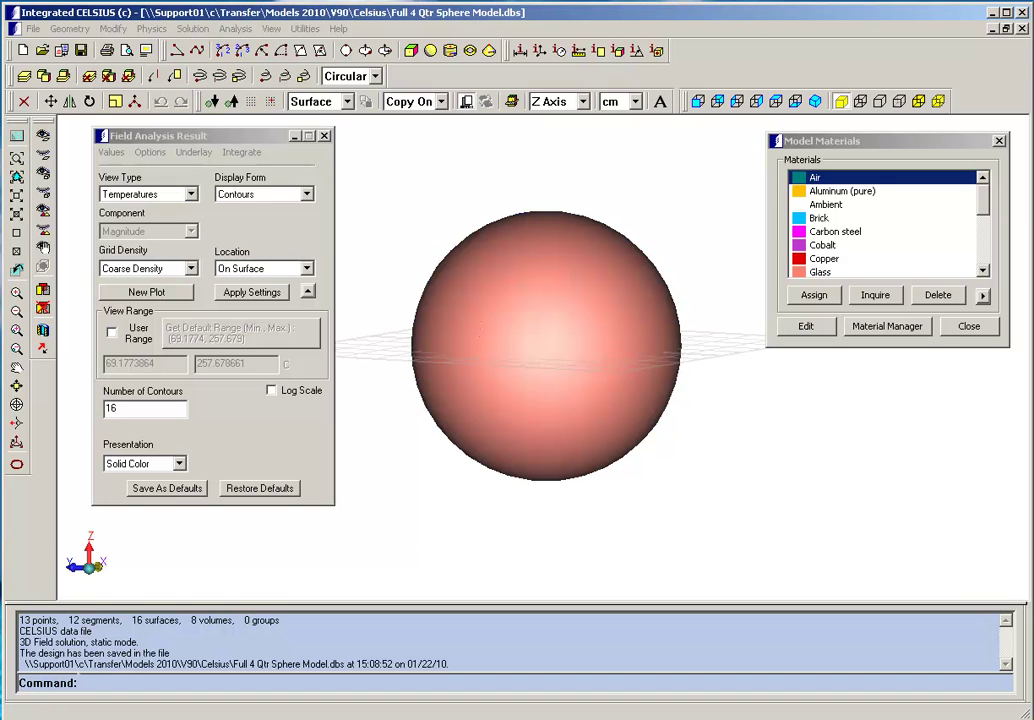
Close the Field Analysis Result window to return to the solid sphere model.
click(820, 258)
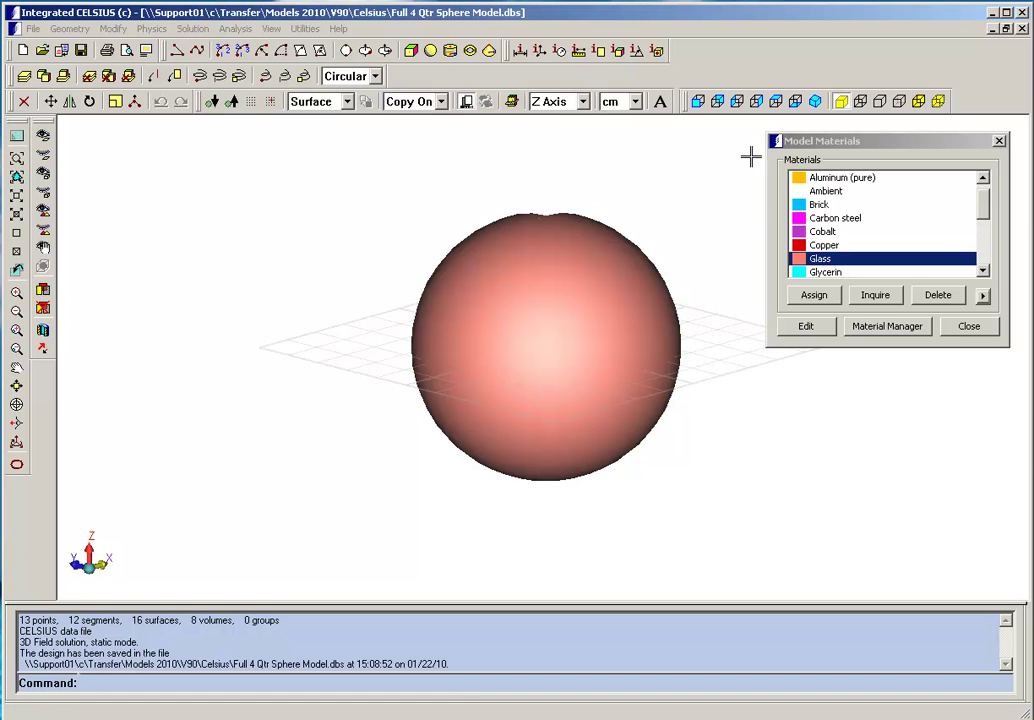
Switch to the quarter cutaway view, exposing the cyan glycerin core inside the glass shell.
click(815, 101)
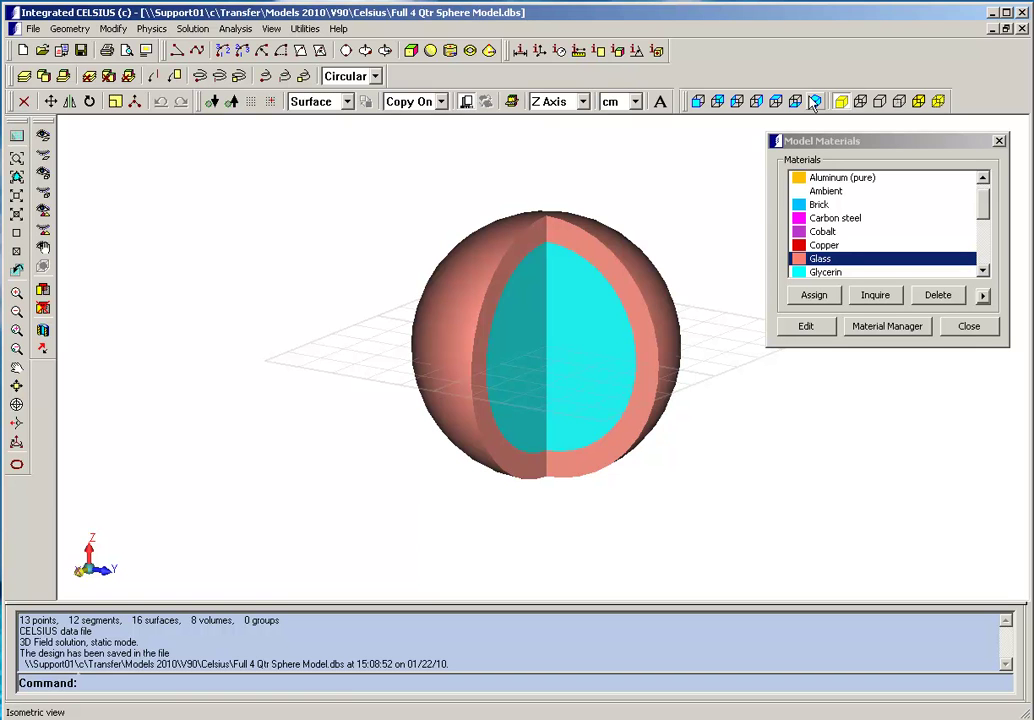
View the cut sphere as a wireframe, return to solid view, and refocus the Model Materials list.
click(861, 104)
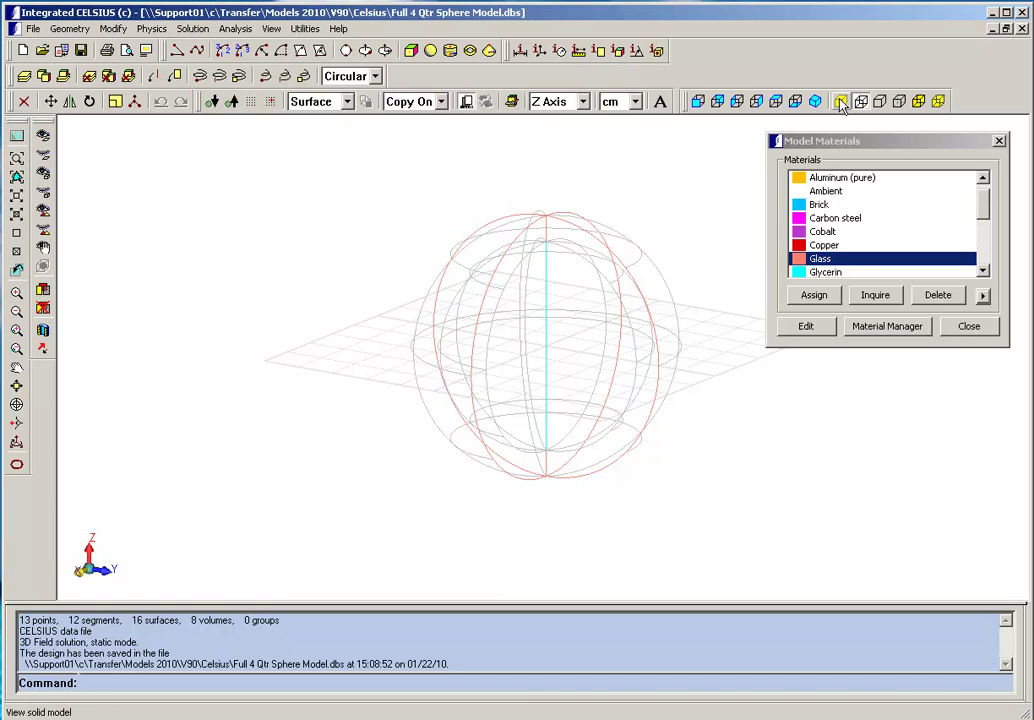
click(841, 103)
click(845, 145)
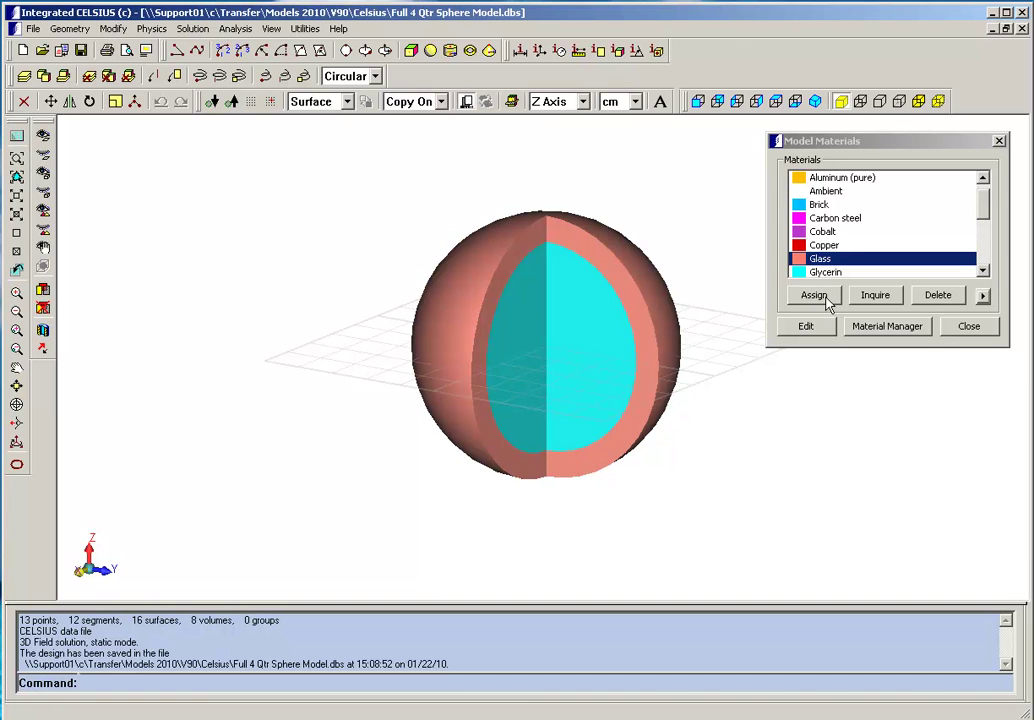
click(866, 296)
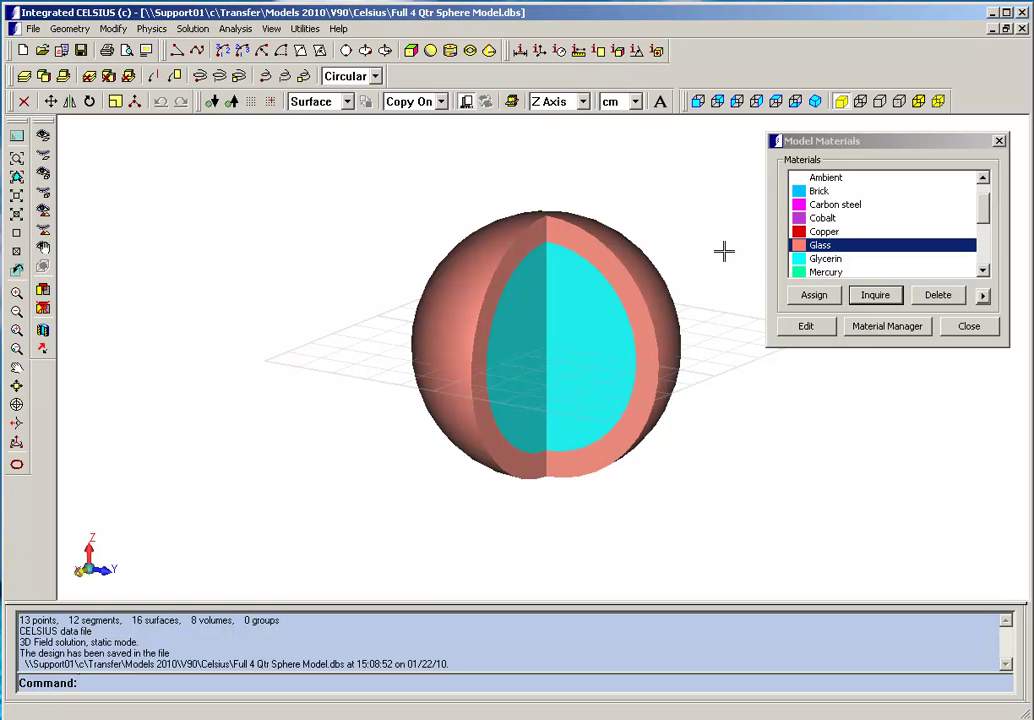
click(872, 297)
click(593, 331)
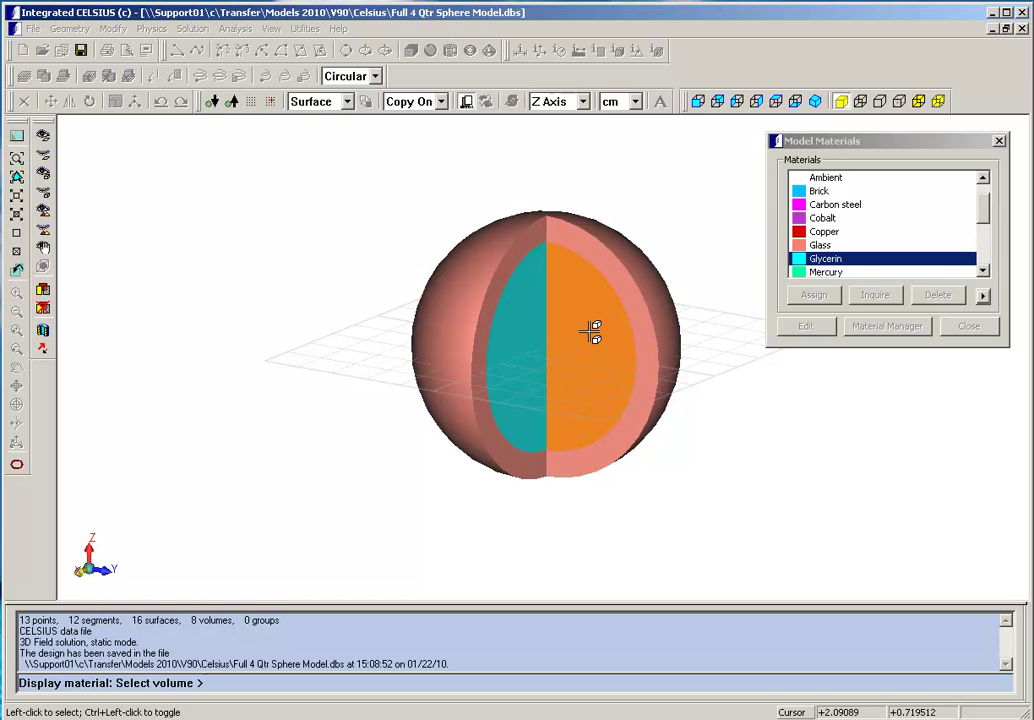
click(522, 340)
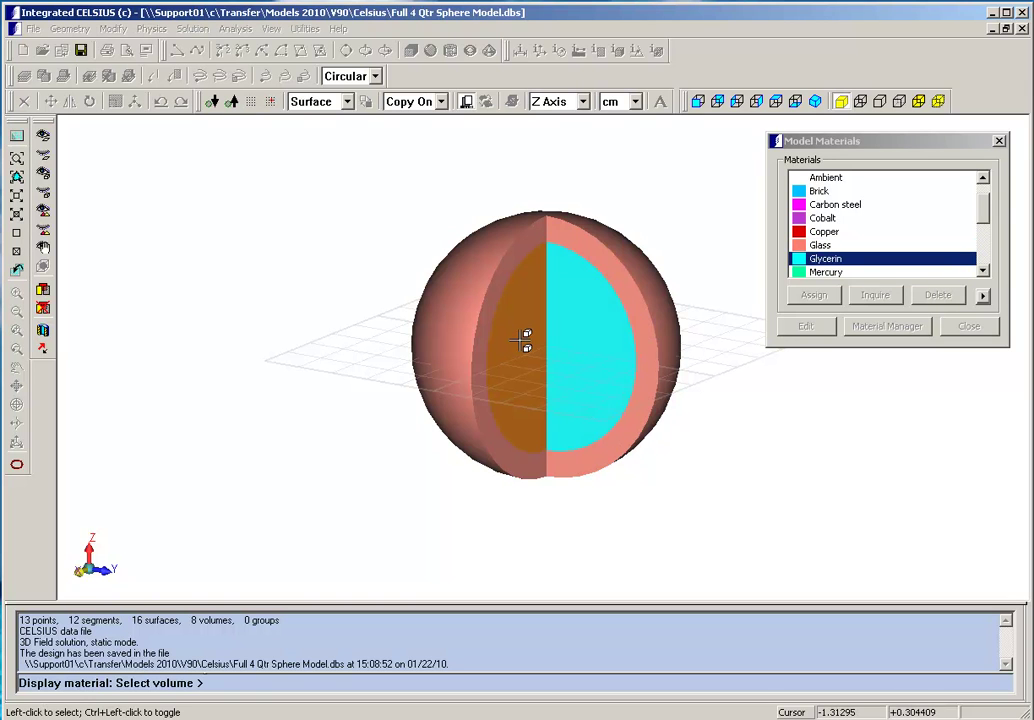
click(572, 277)
click(603, 251)
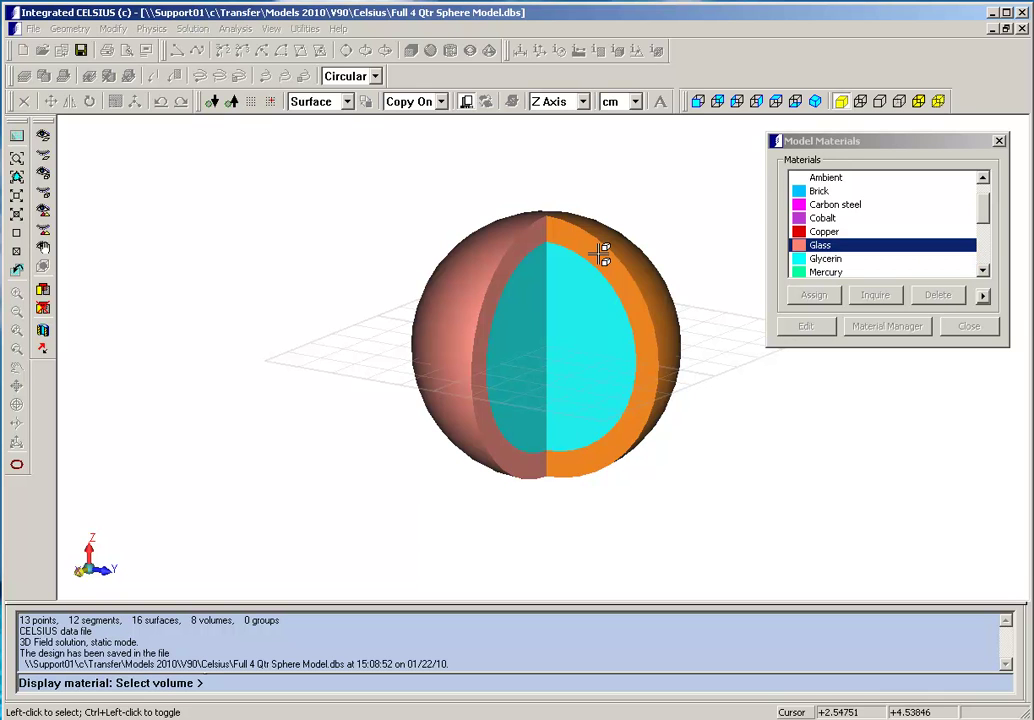
right_click(600, 250)
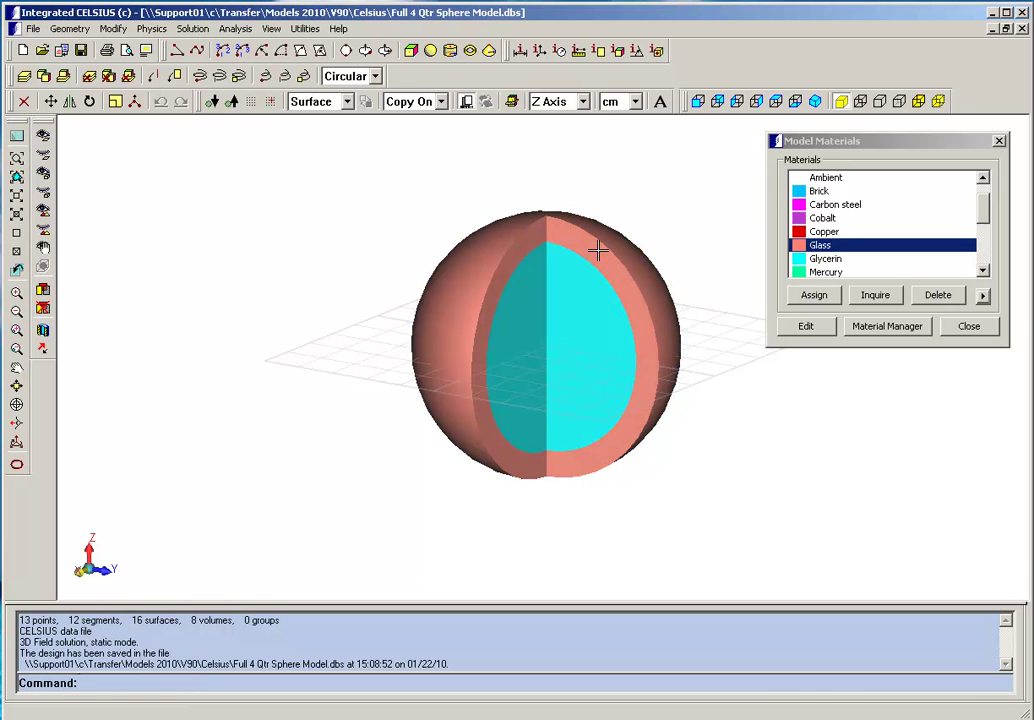
Display the volume heat on the right and left glycerin core volumes, each 25 W.
click(152, 29)
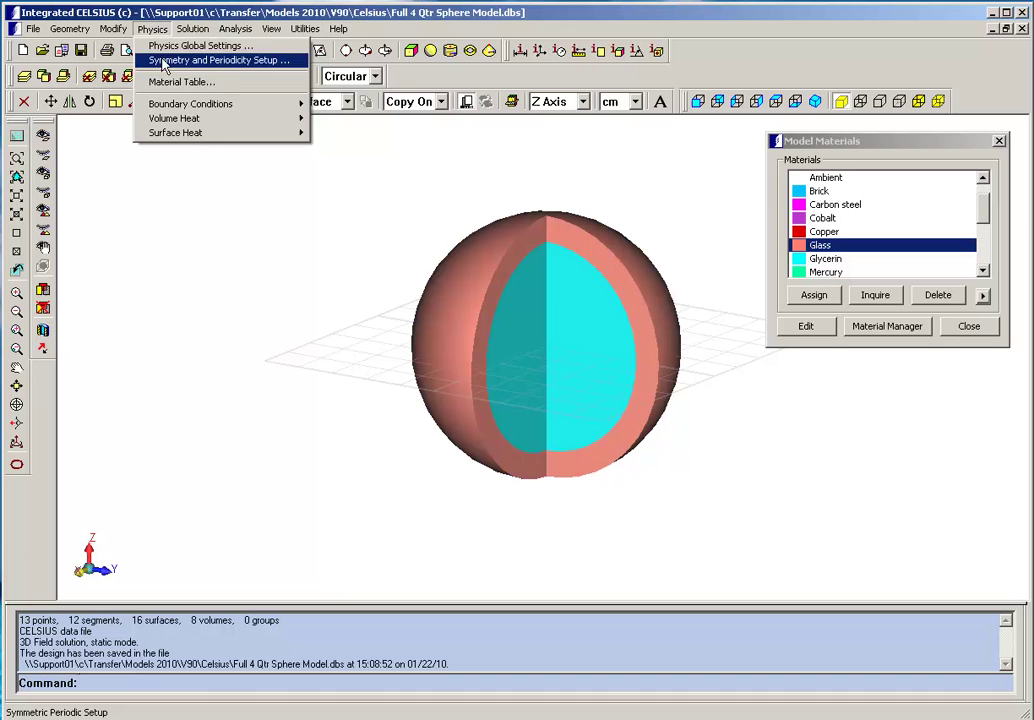
mouse_move(174, 121)
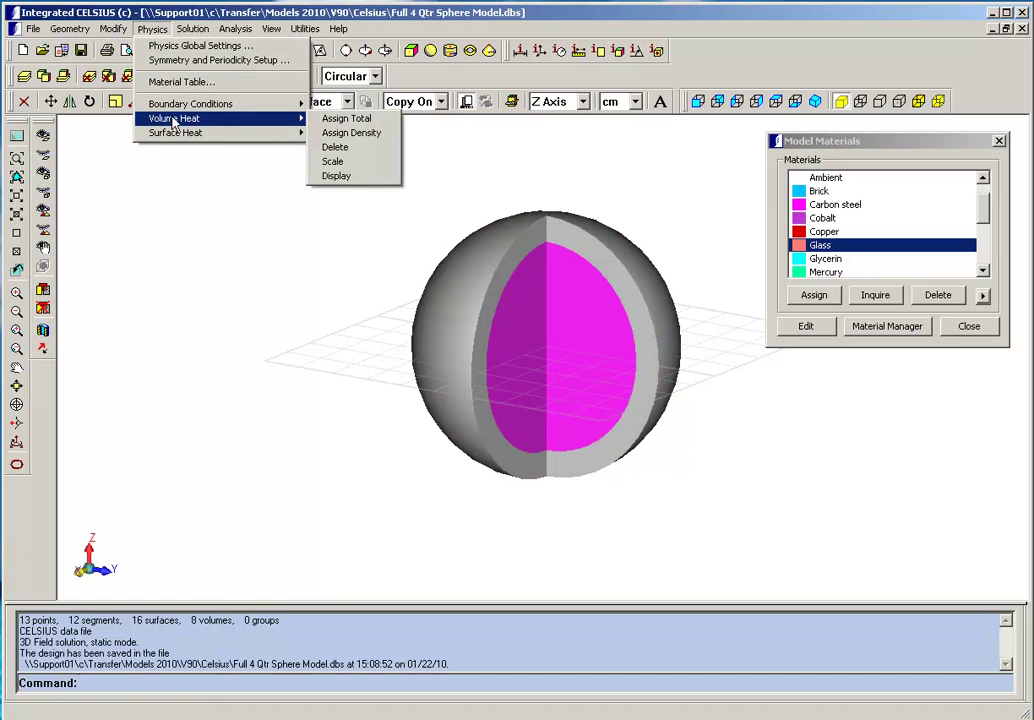
click(346, 178)
click(586, 310)
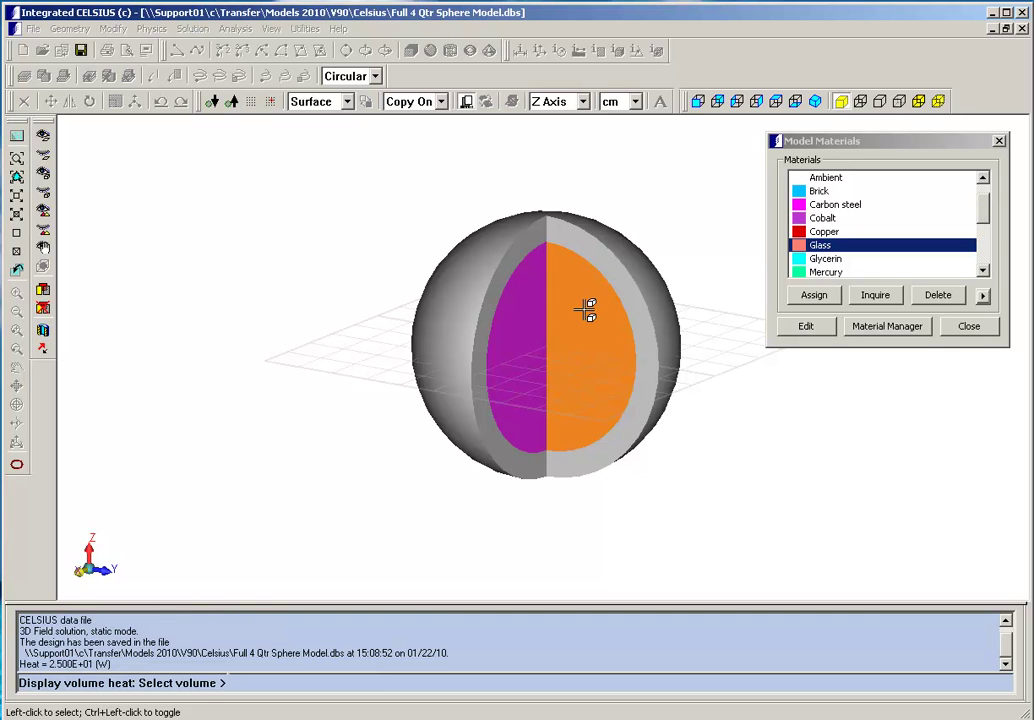
click(533, 320)
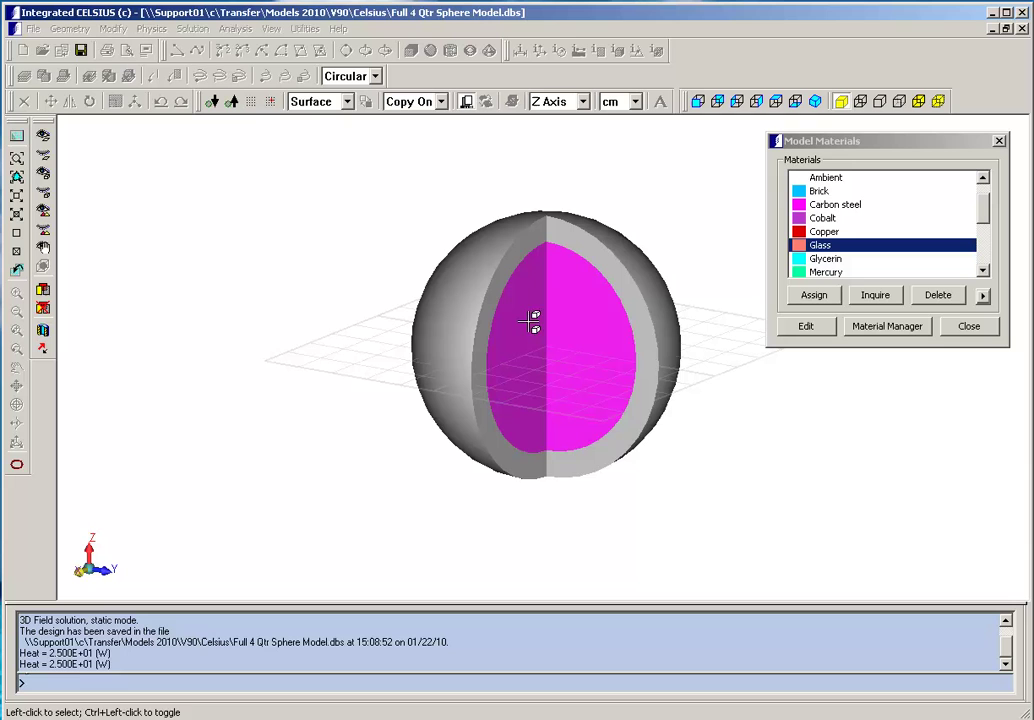
key(Escape)
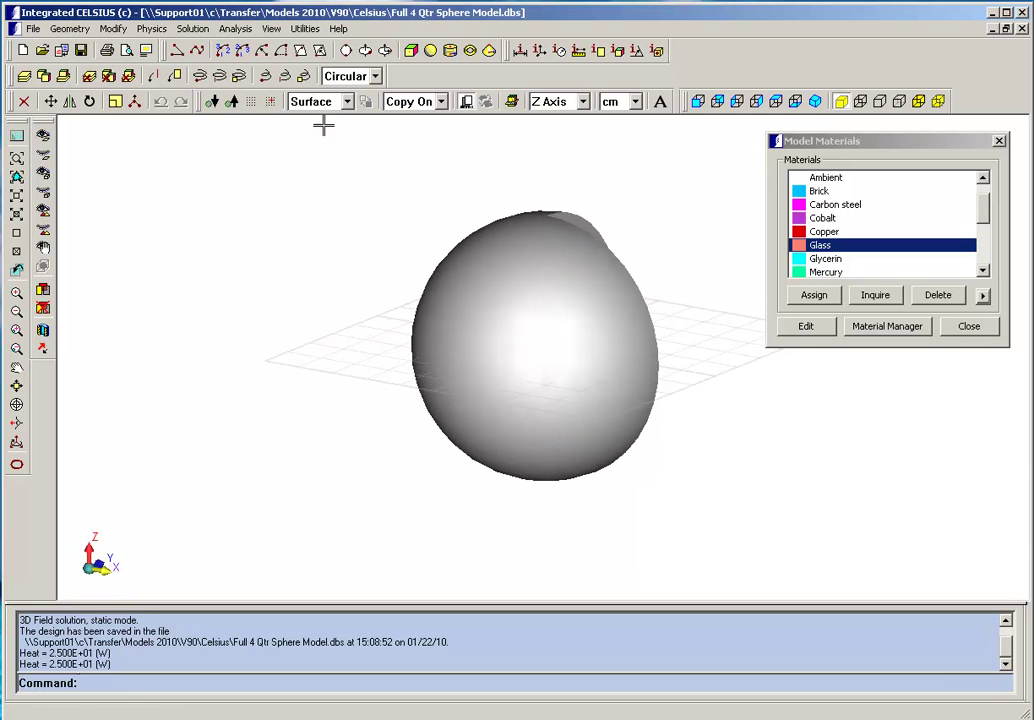
Display the outer surface convection boundary (30 °C ambient, 20 W/m²K), then rotate to face the cut faces.
click(153, 29)
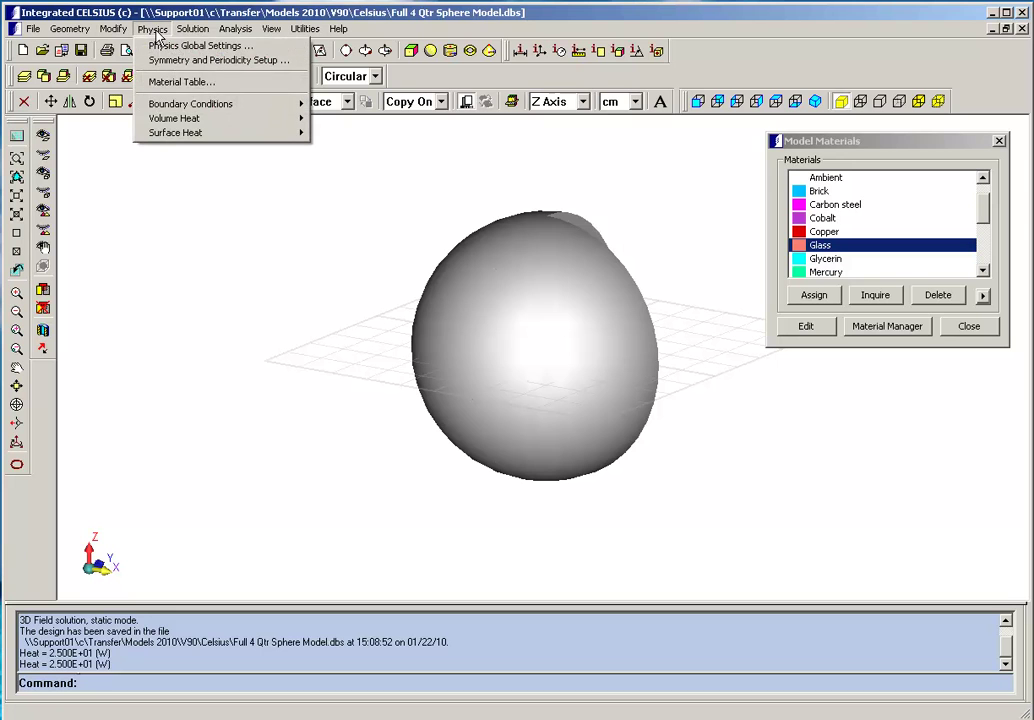
mouse_move(230, 104)
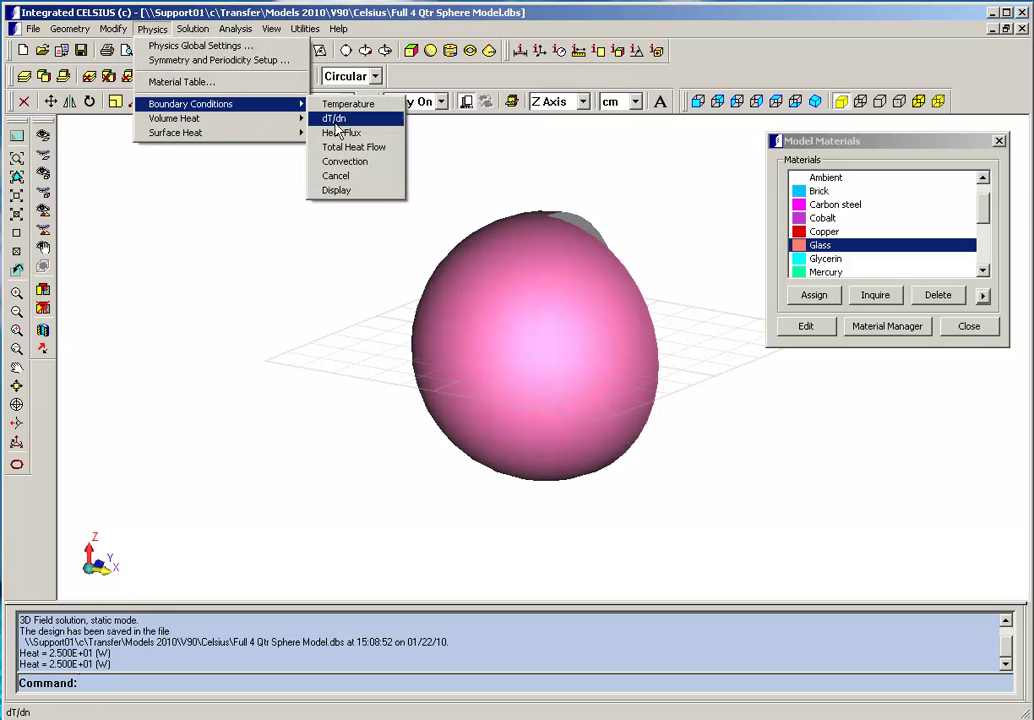
click(337, 190)
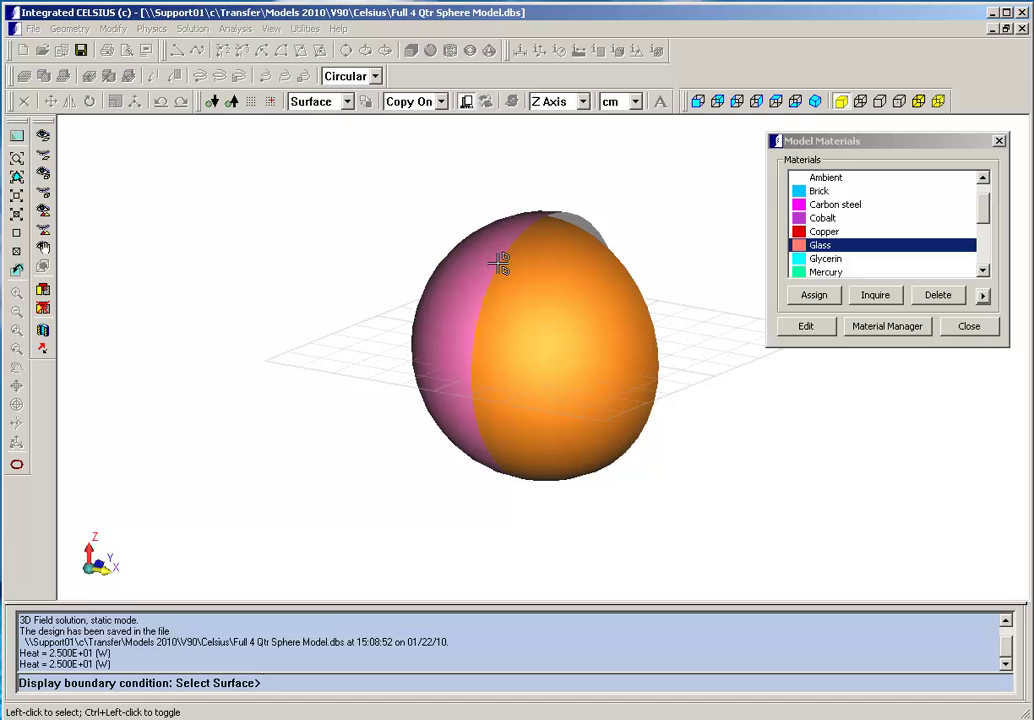
click(499, 262)
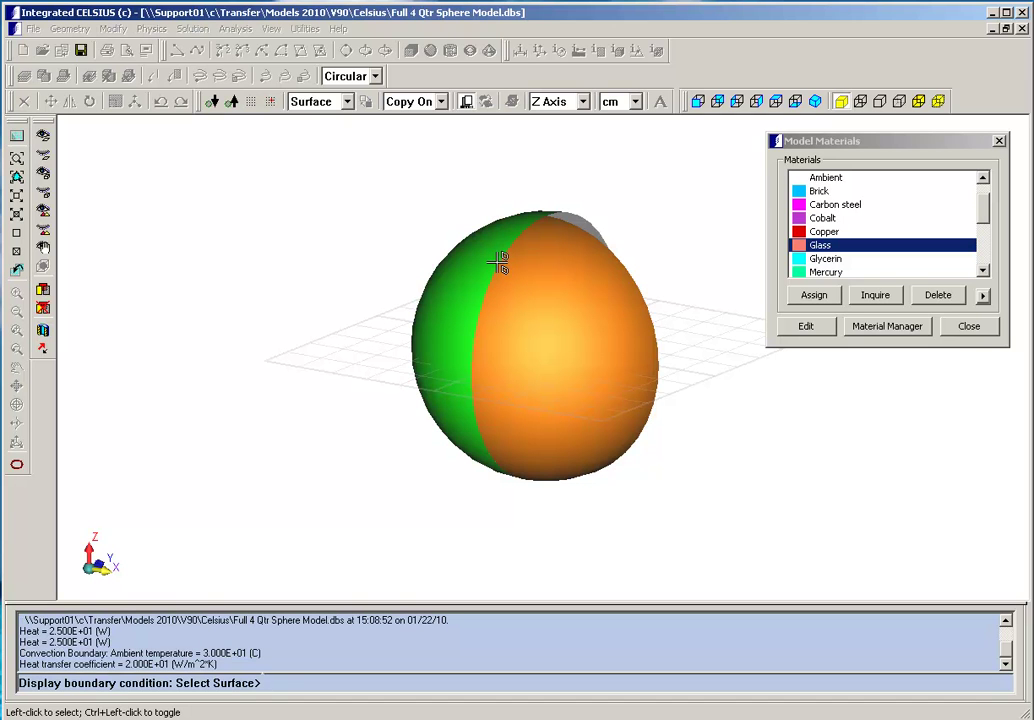
click(440, 233)
right_click(440, 232)
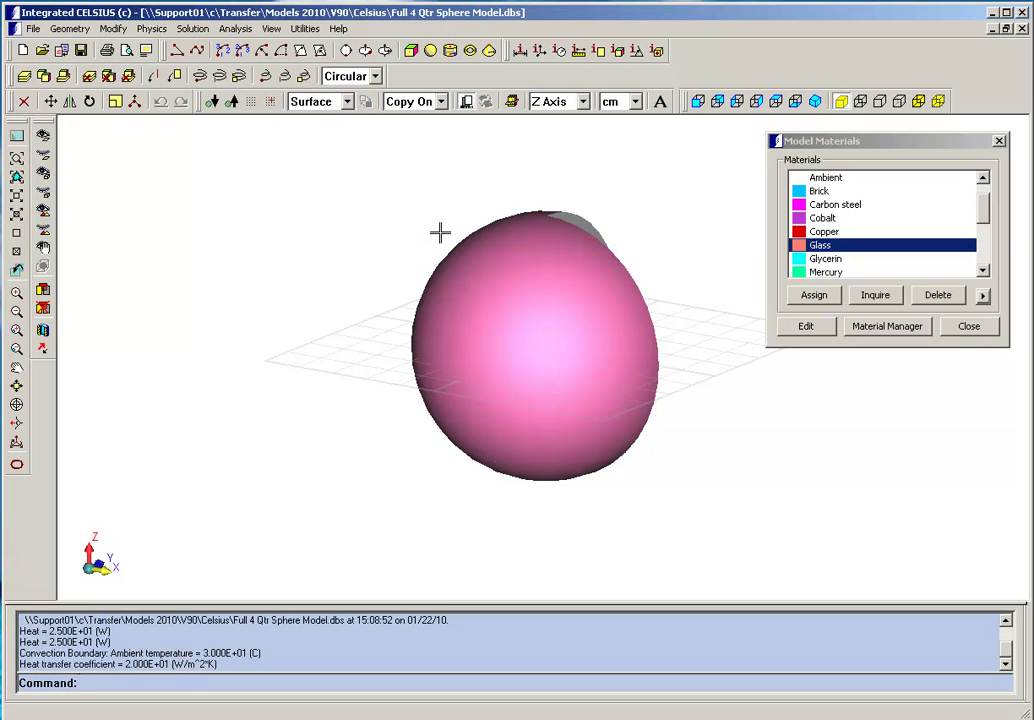
key(Left)
key(Left)
key(Left)
key(Left)
key(Left)
key(Left)
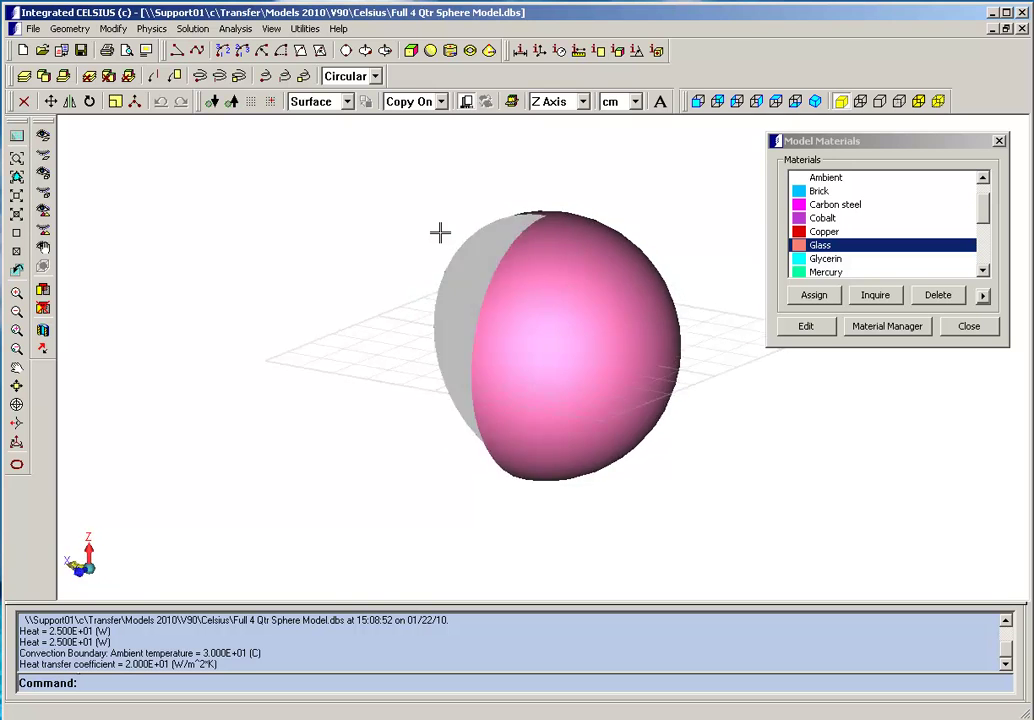
key(Left)
key(Left)
key(Left)
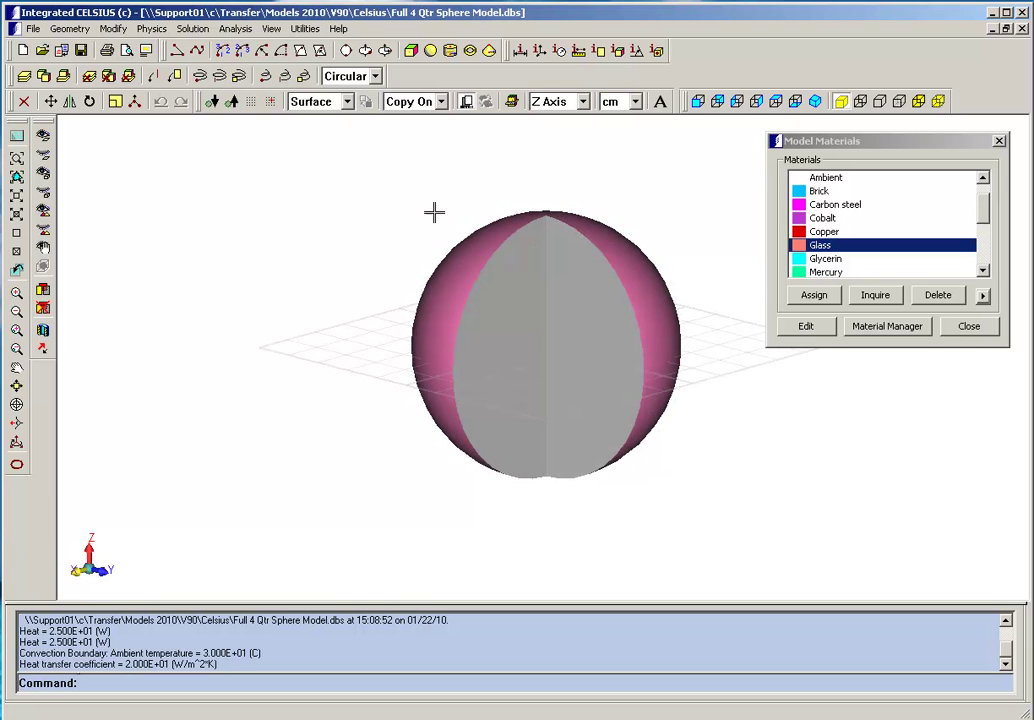
Open the temperature field results (69.18–257.68 °C contours) and set the Display Form to Graphs.
click(237, 29)
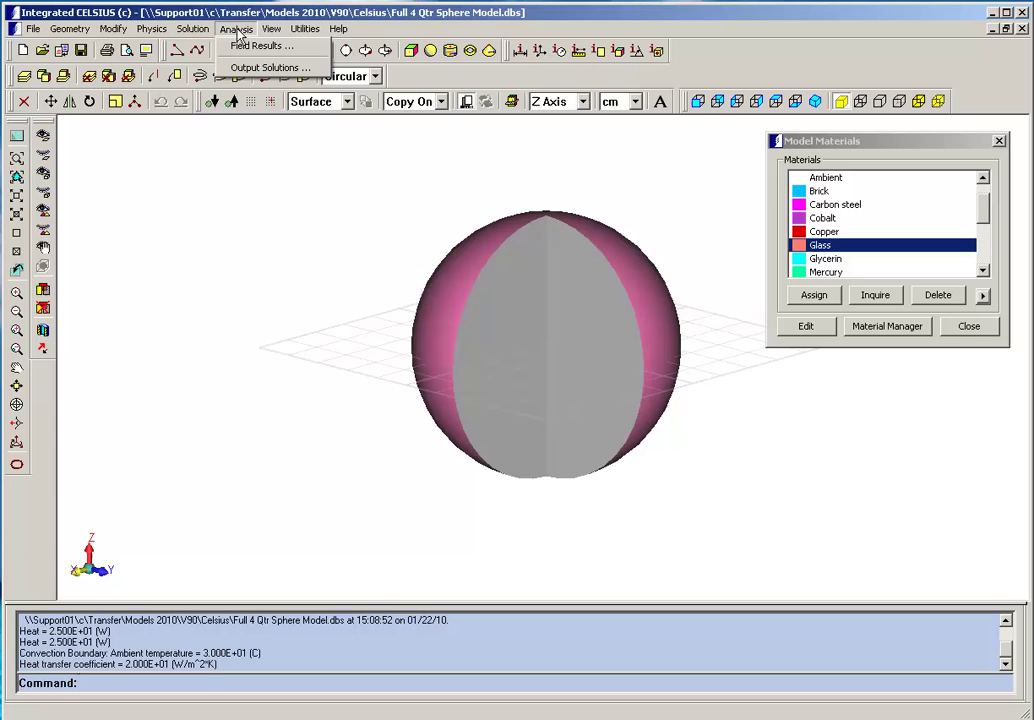
click(255, 46)
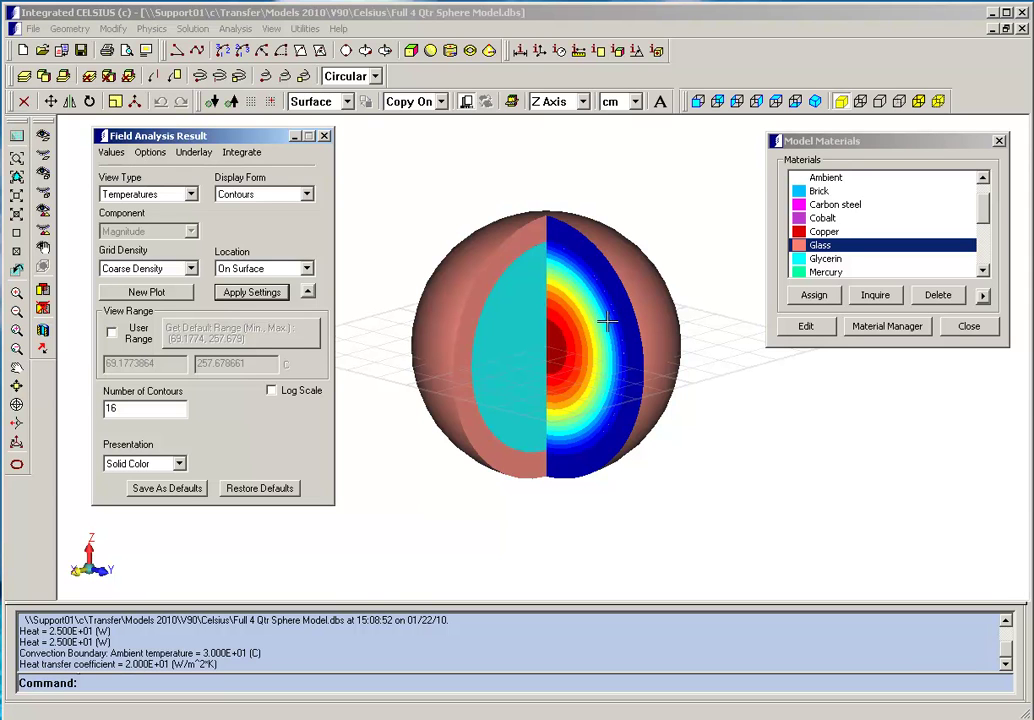
click(307, 195)
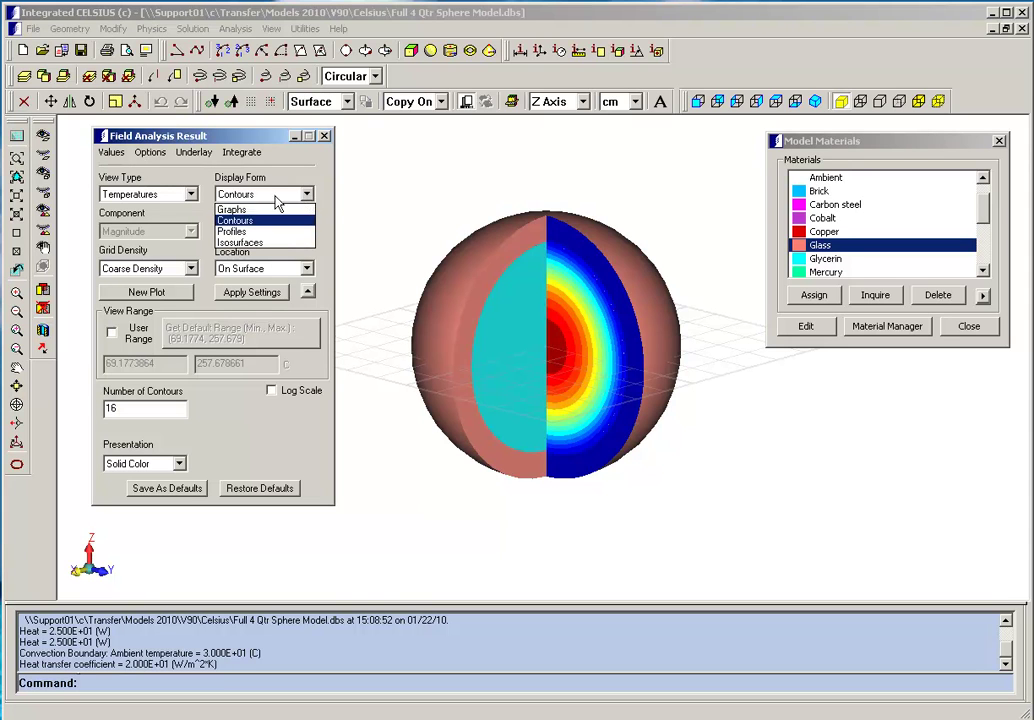
click(236, 210)
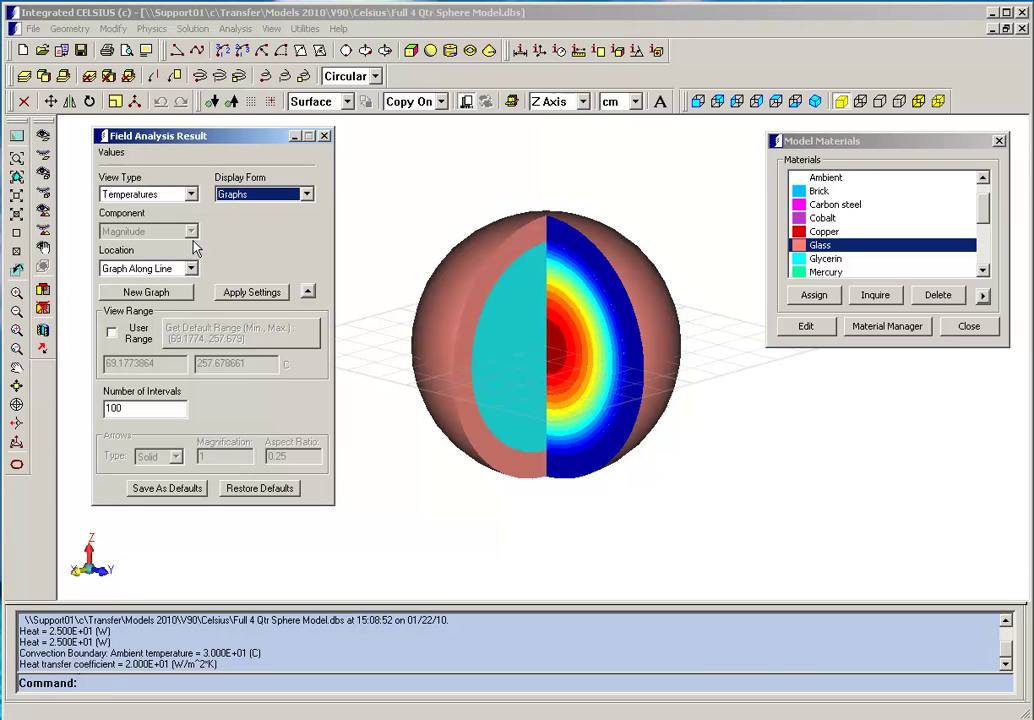
Create a temperature graph along a line from the sphere's top to its bottom.
click(140, 293)
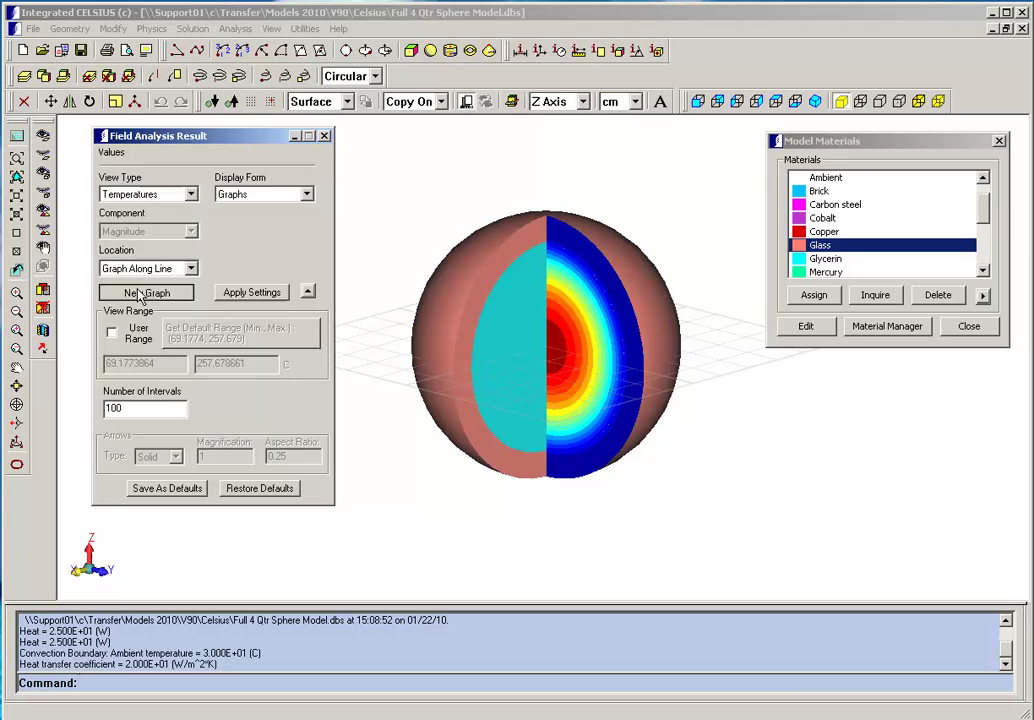
click(547, 218)
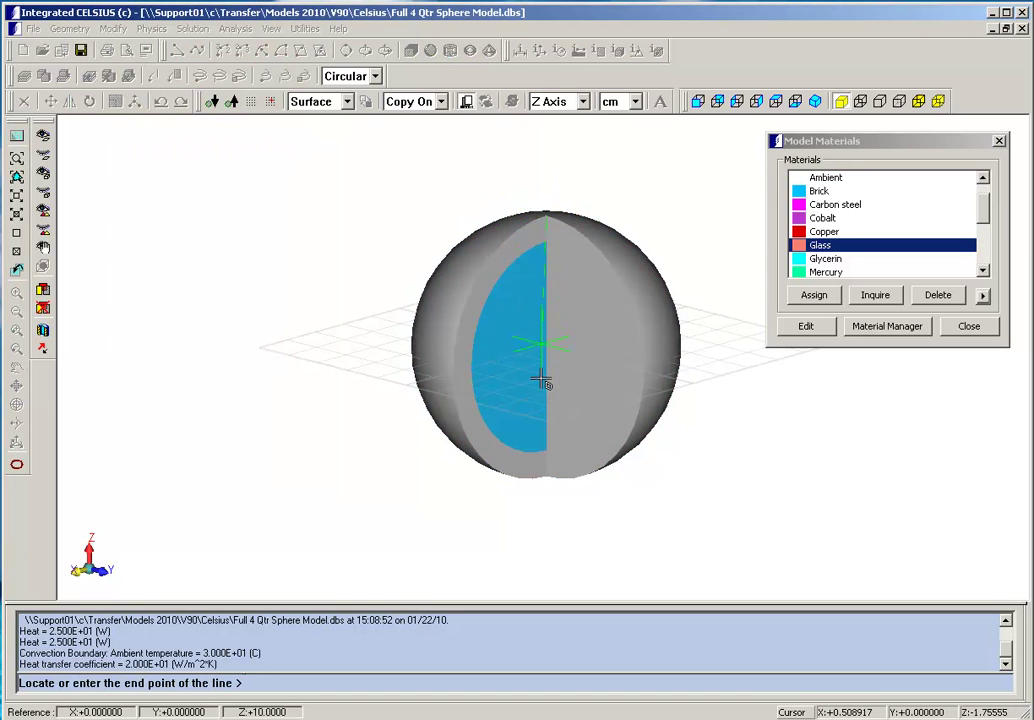
click(548, 478)
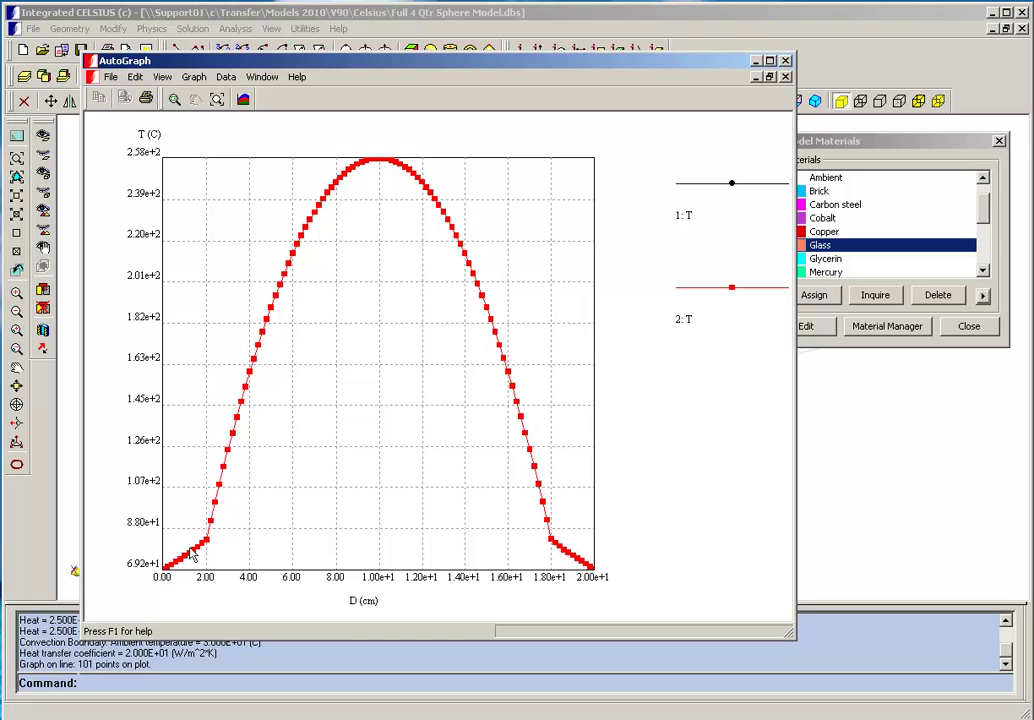
Read the AutoGraph curve values: about 69 °C at the ends and 258 °C at the centre.
mouse_move(206, 542)
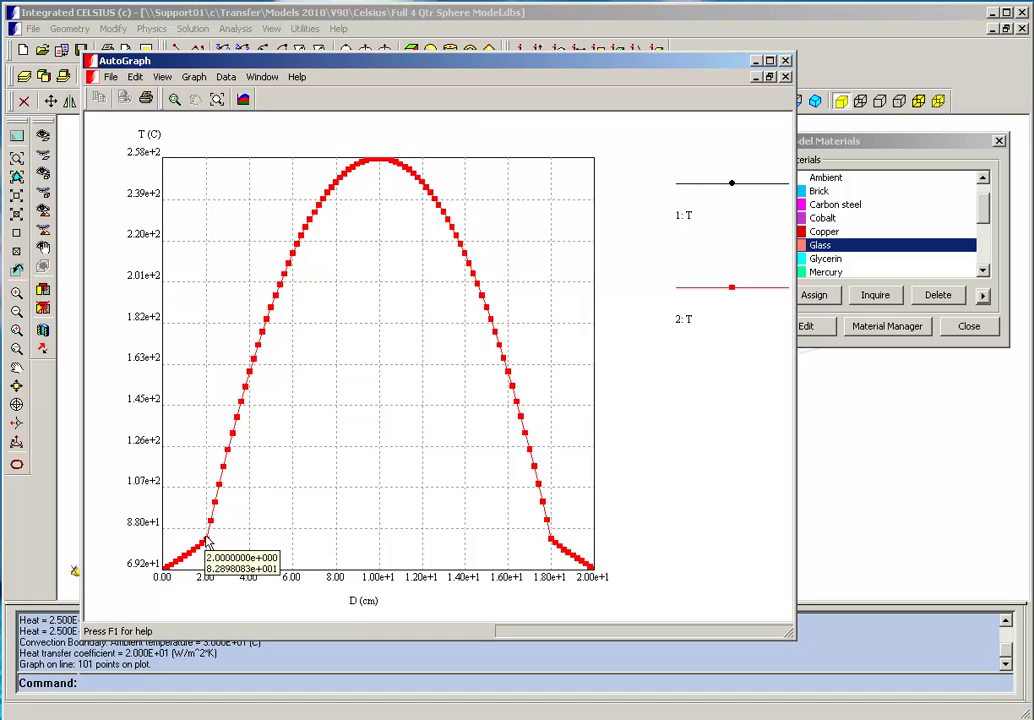
mouse_move(162, 579)
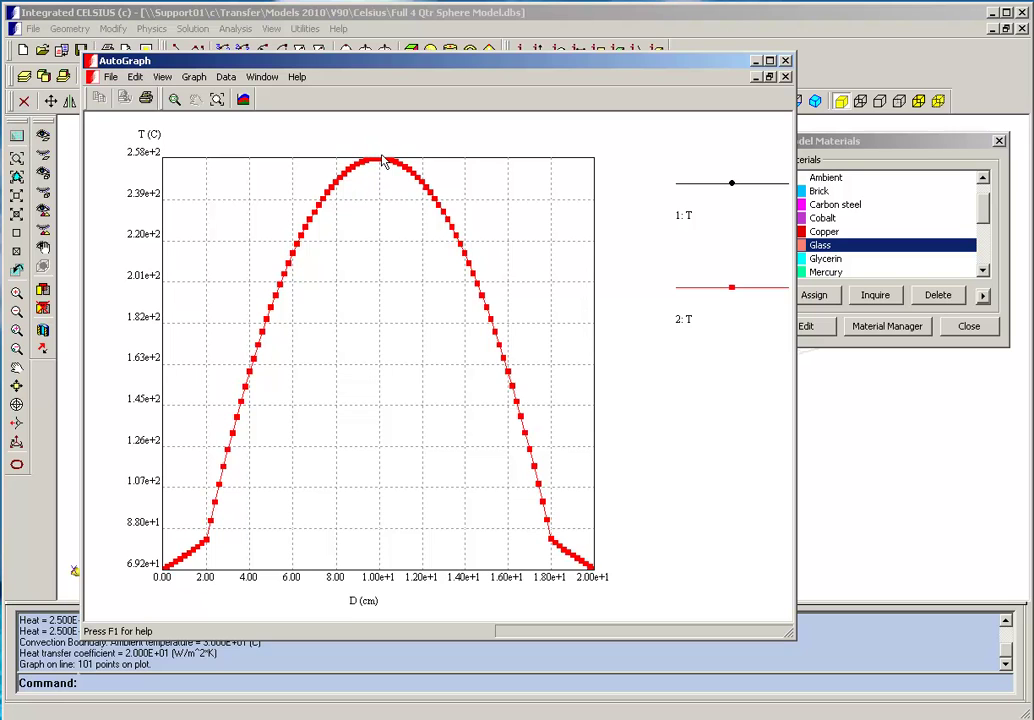
mouse_move(381, 161)
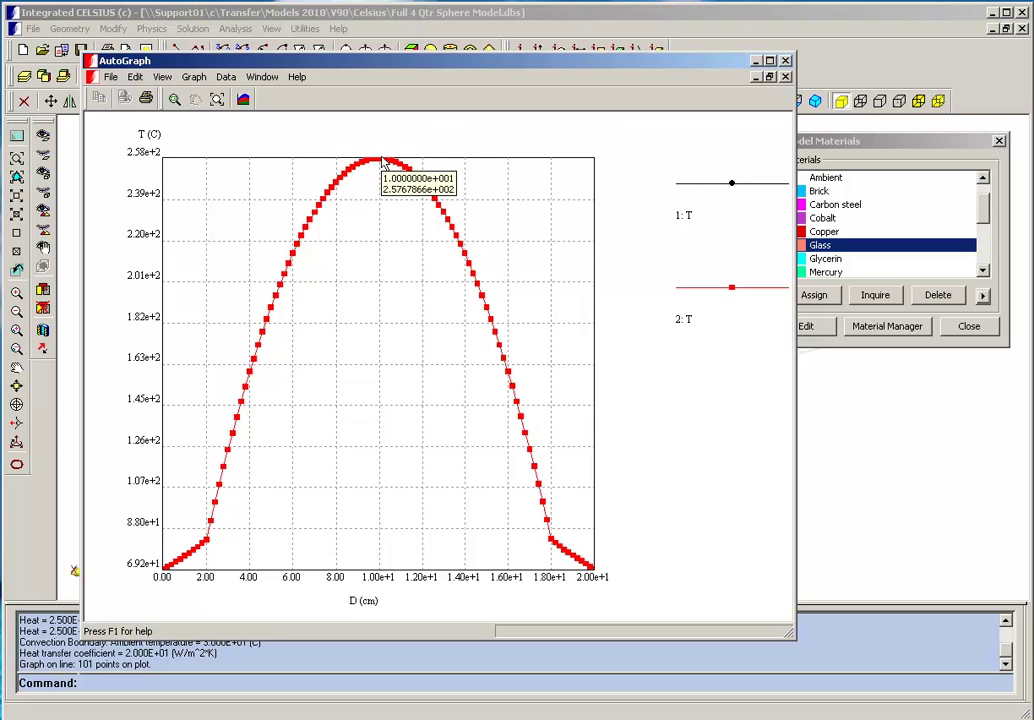
Close the graph and switch the field results to Q-Field shown as Arrows.
click(785, 61)
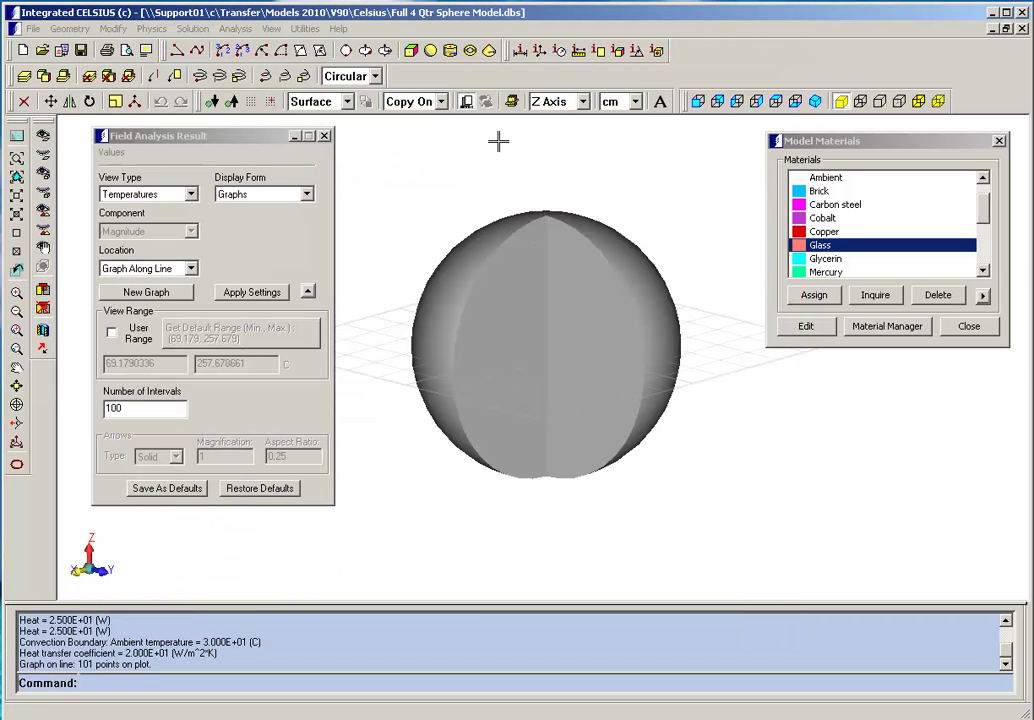
click(192, 195)
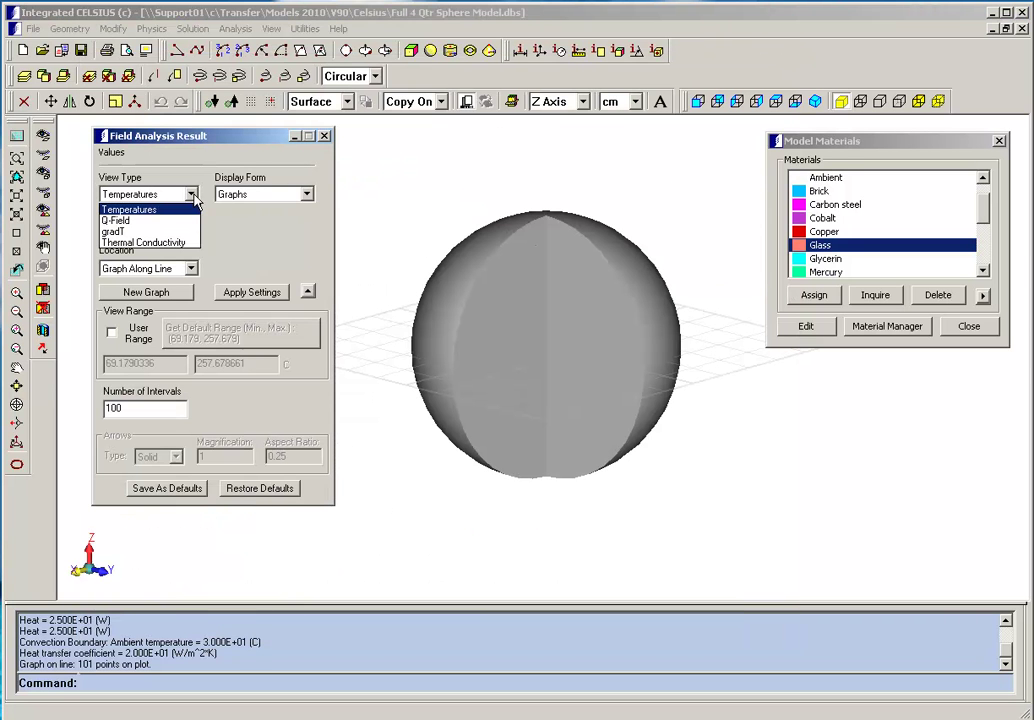
click(129, 220)
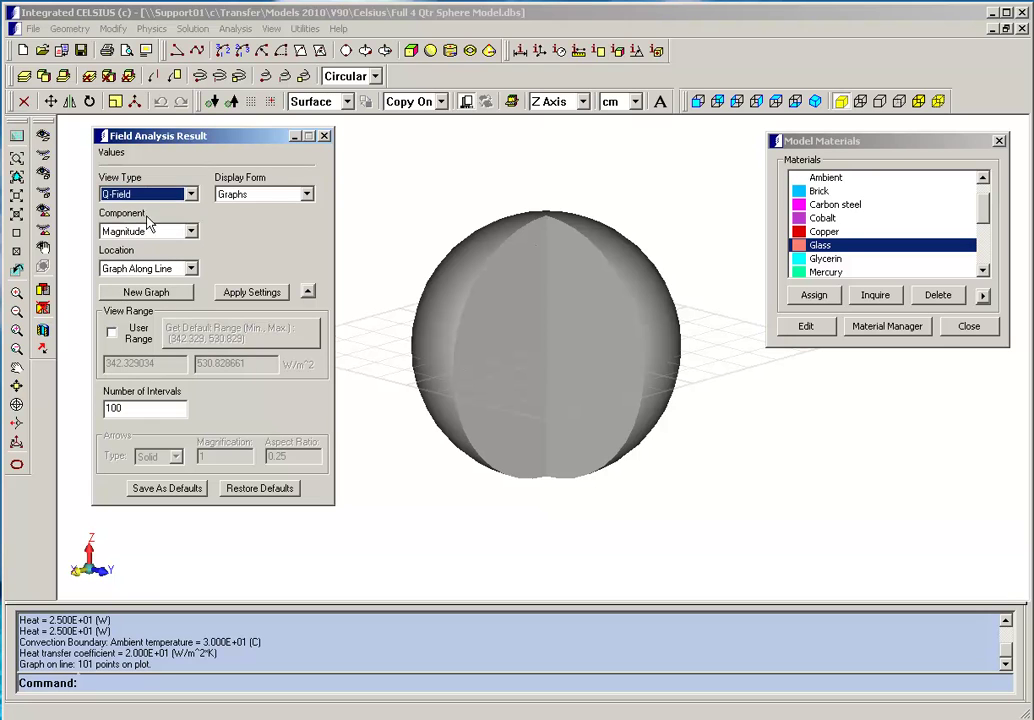
click(306, 194)
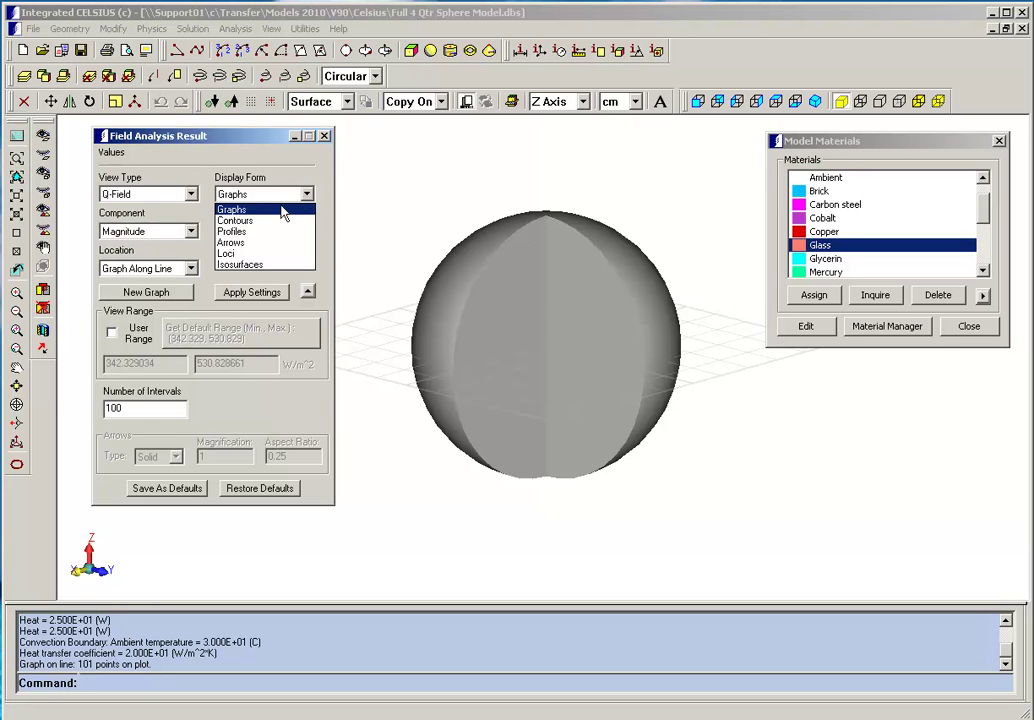
click(236, 244)
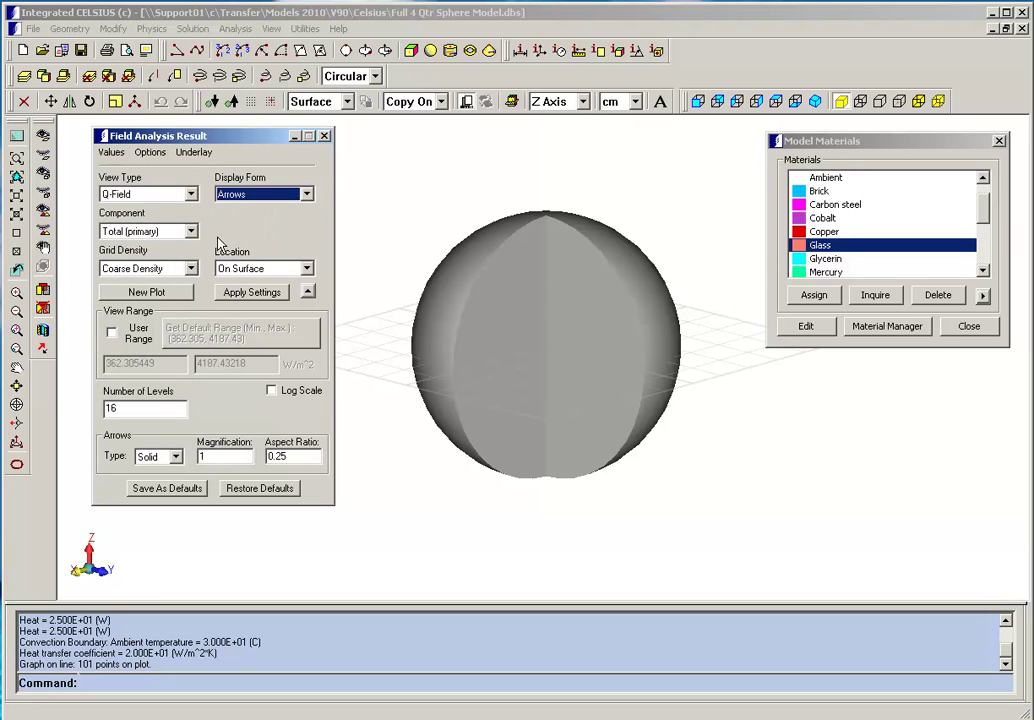
Plot heat-flux arrows on both cut faces and the outer shell bands, accepting the green side.
click(165, 291)
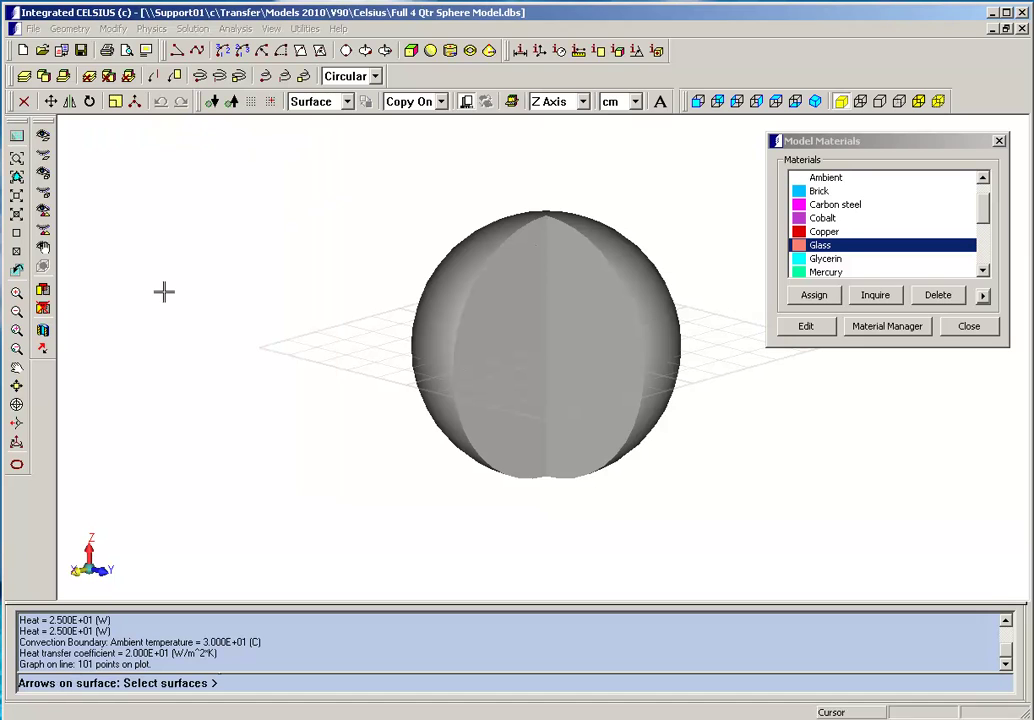
click(514, 331)
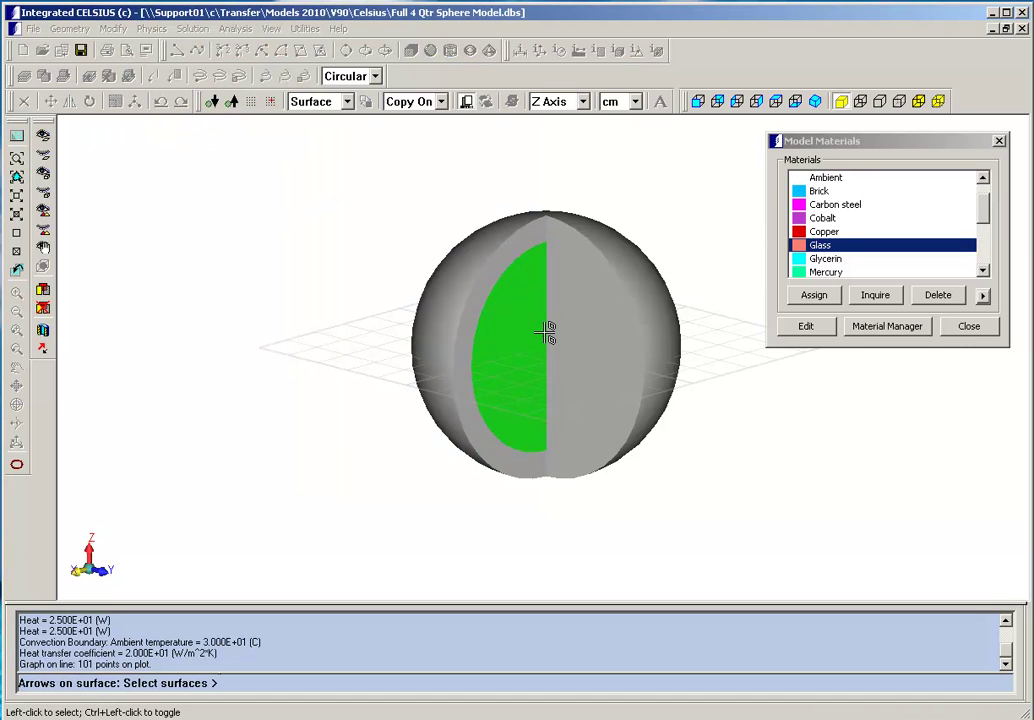
click(576, 258)
click(576, 258)
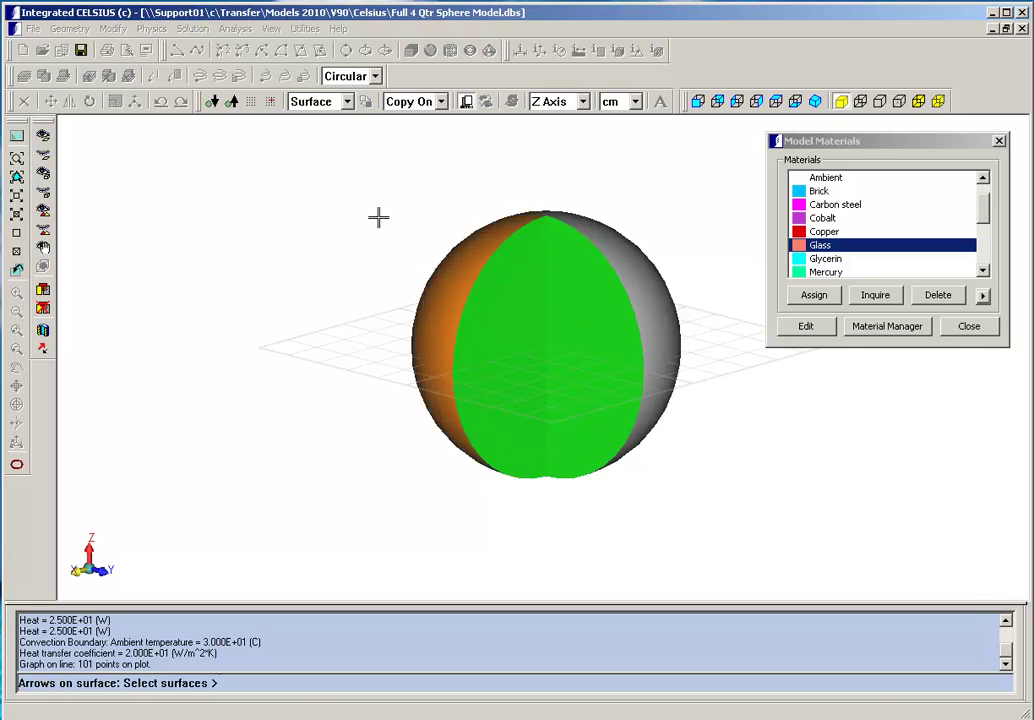
right_click(288, 202)
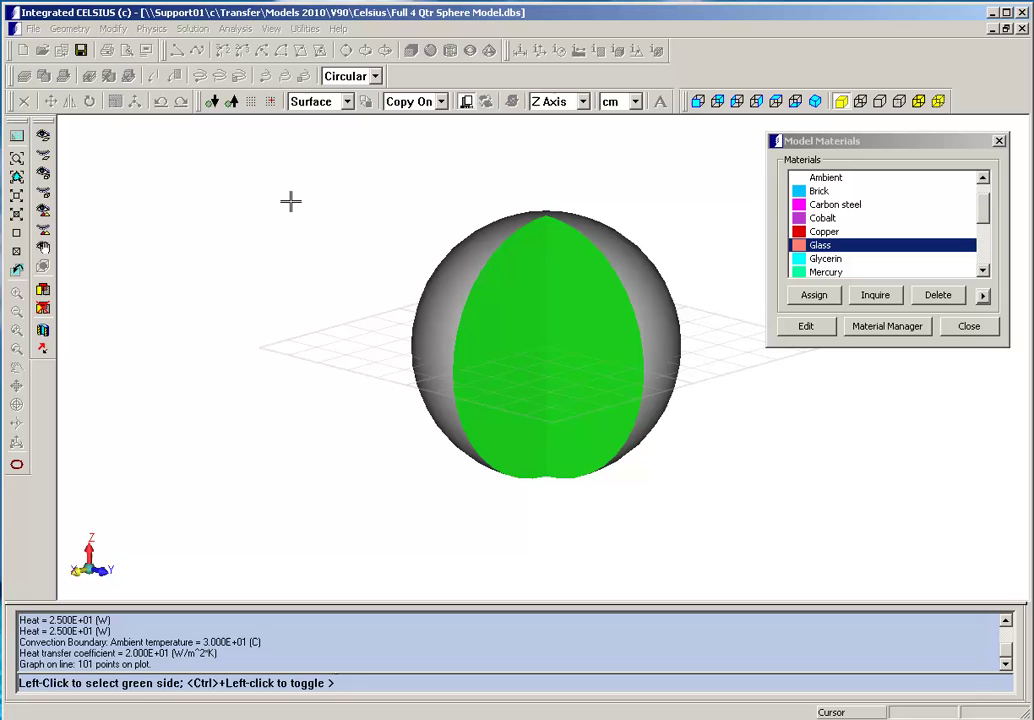
right_click(290, 202)
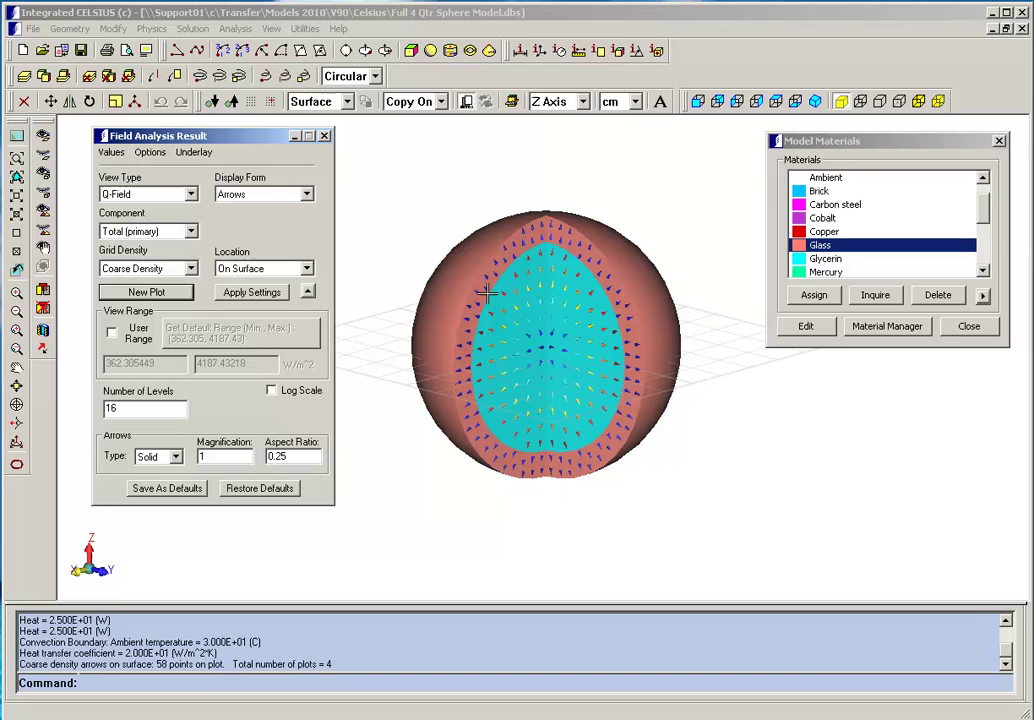
Close the Field Analysis Result panel, leaving the 362–4187 W/m² heat-flux arrows displayed.
click(323, 135)
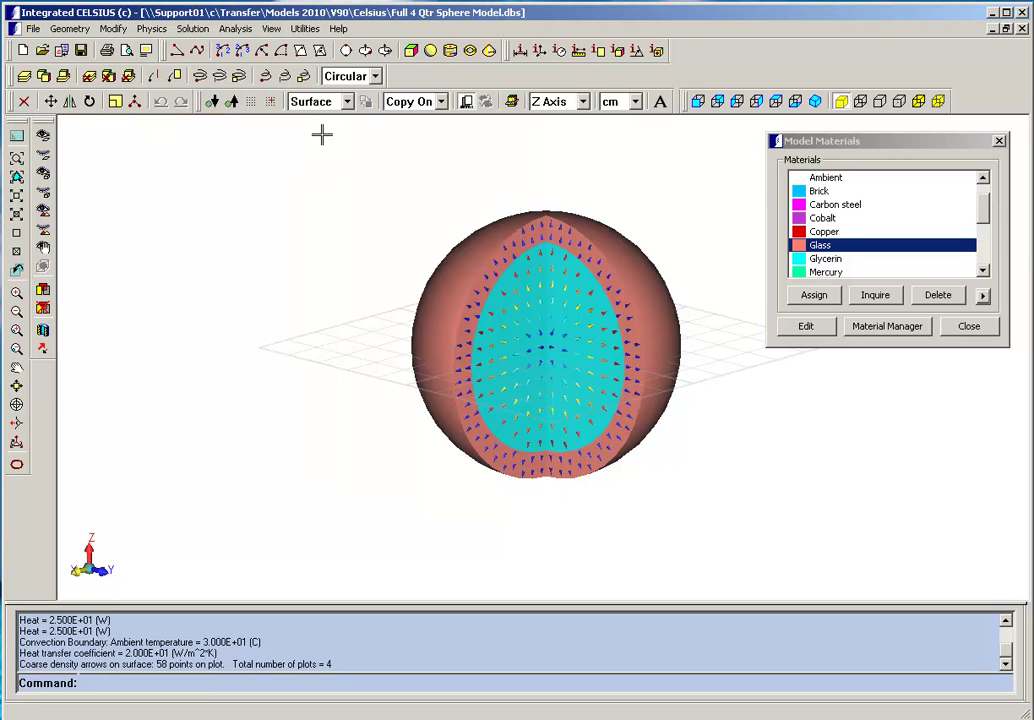
Turn parametric mode on from Utilities and open the empty Parametric Setup dialog.
click(229, 30)
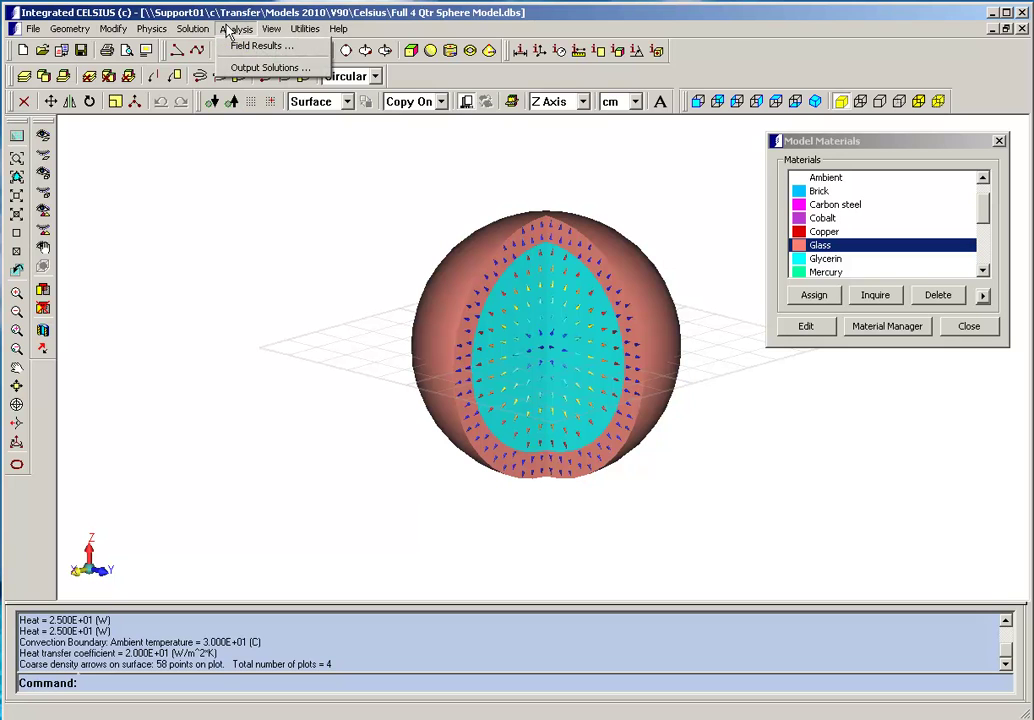
mouse_move(208, 32)
mouse_move(305, 29)
click(345, 128)
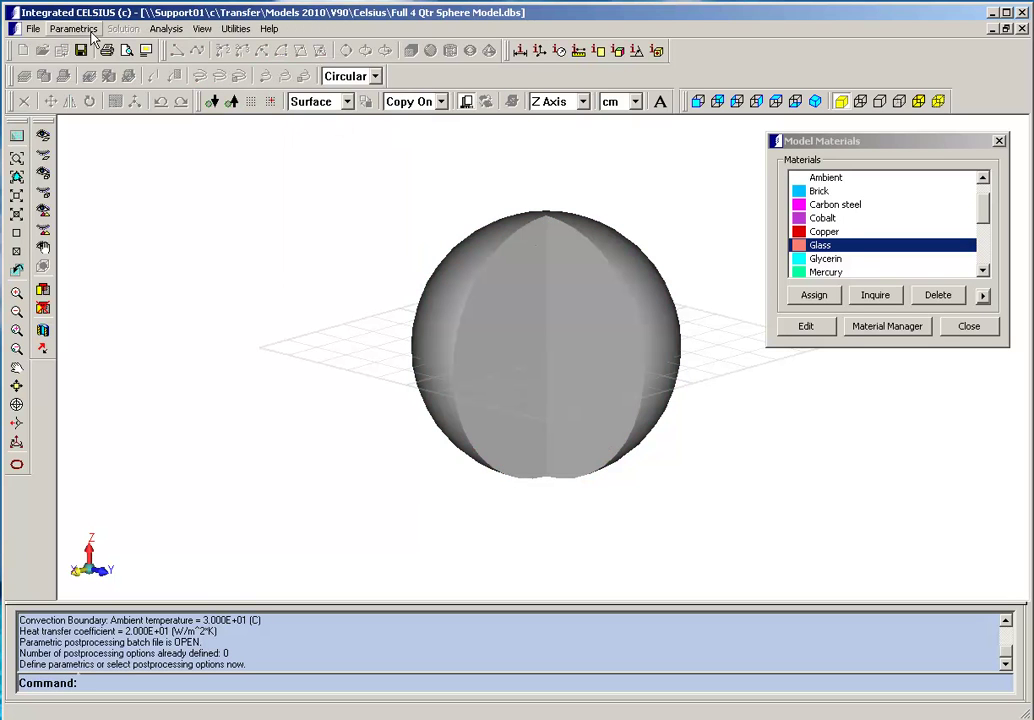
click(73, 28)
click(90, 45)
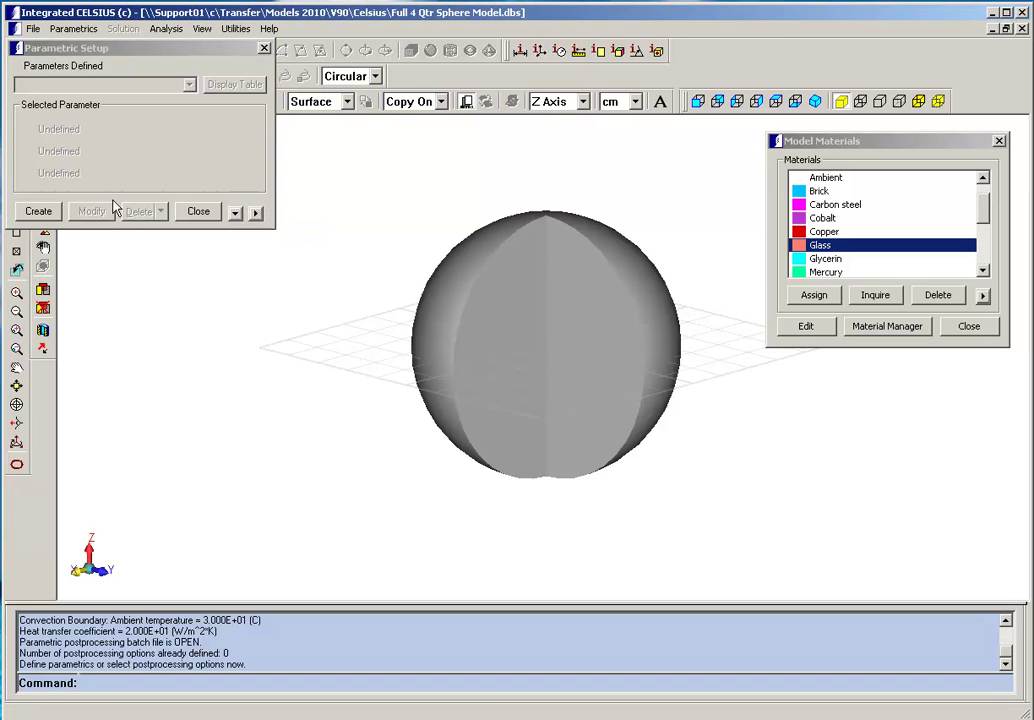
Start a new parameter and browse the available Parameter Type options.
click(38, 211)
click(258, 76)
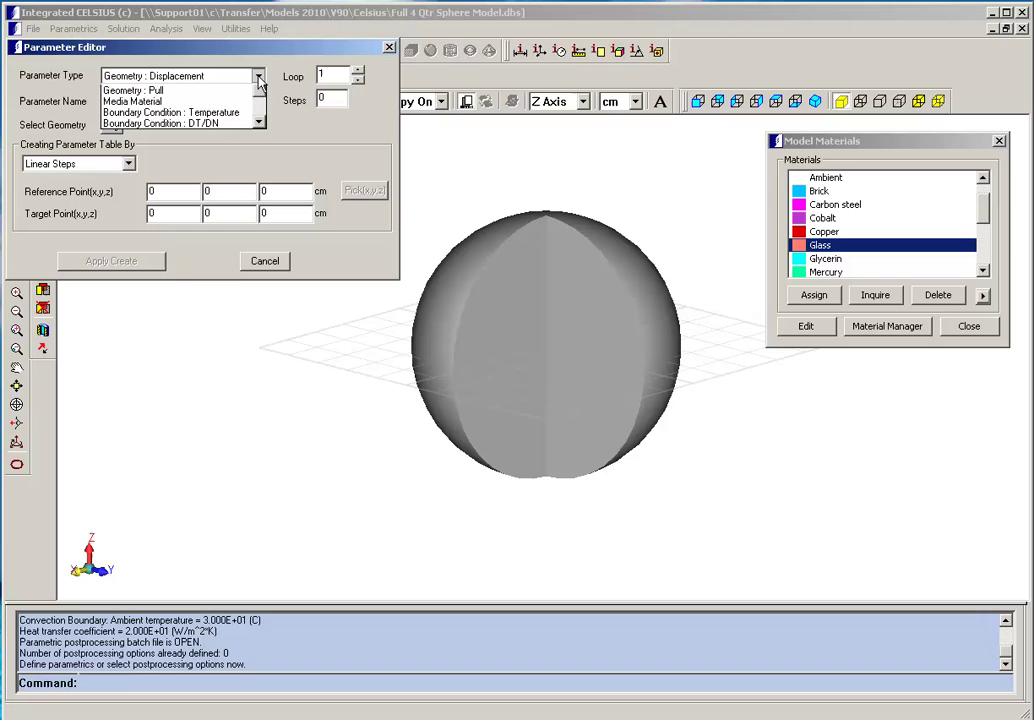
scroll(258, 124, down, 1)
drag(258, 124, 259, 134)
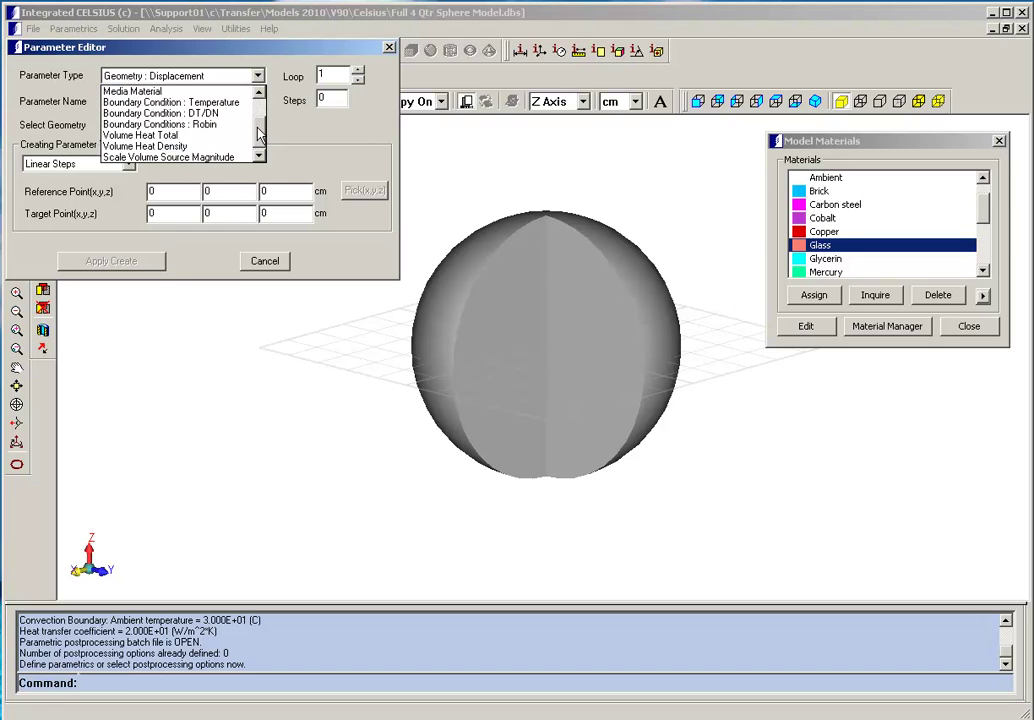
scroll(265, 258, up, 2)
click(265, 261)
Cancel the new parameter, close Parametric Setup, and choose the Arc (Start, End, Centre) tool.
click(265, 261)
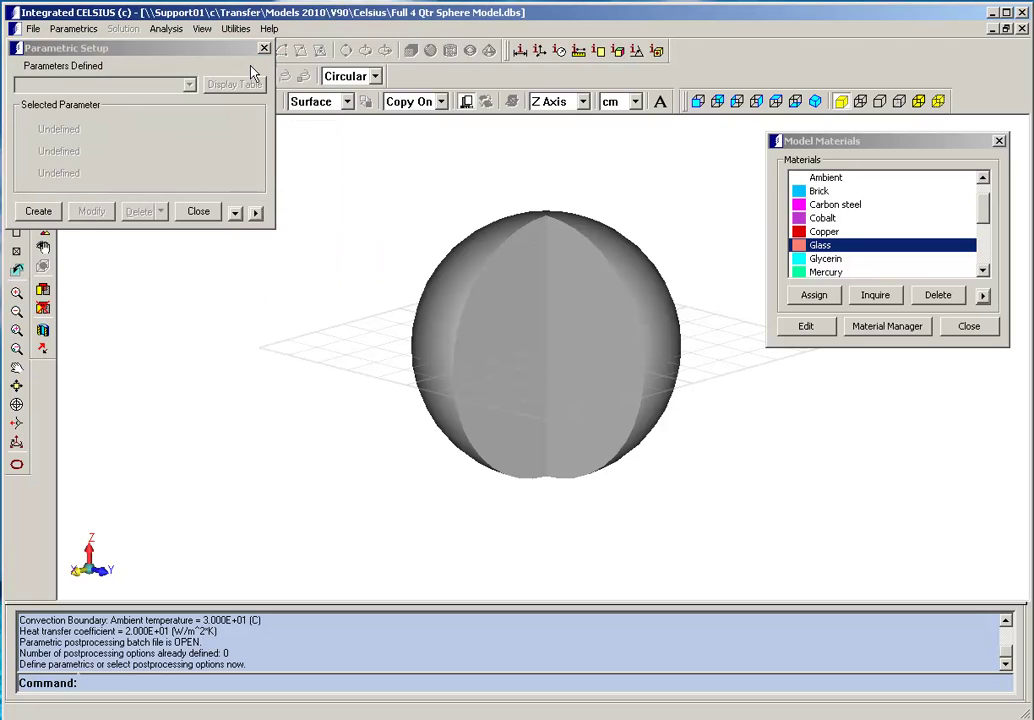
click(268, 45)
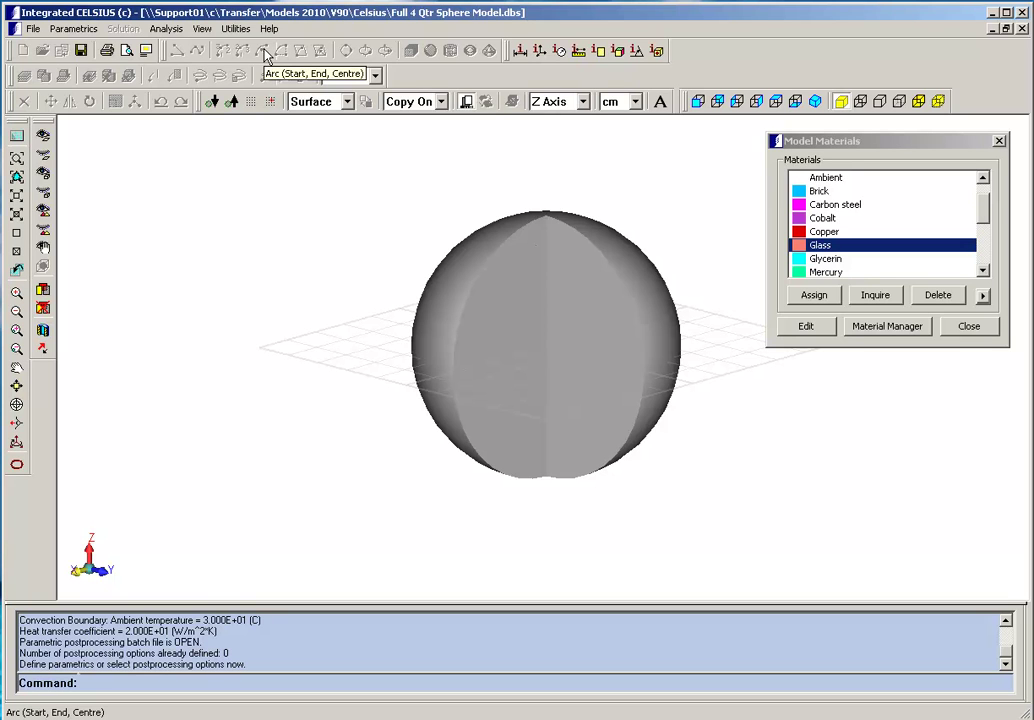
click(265, 55)
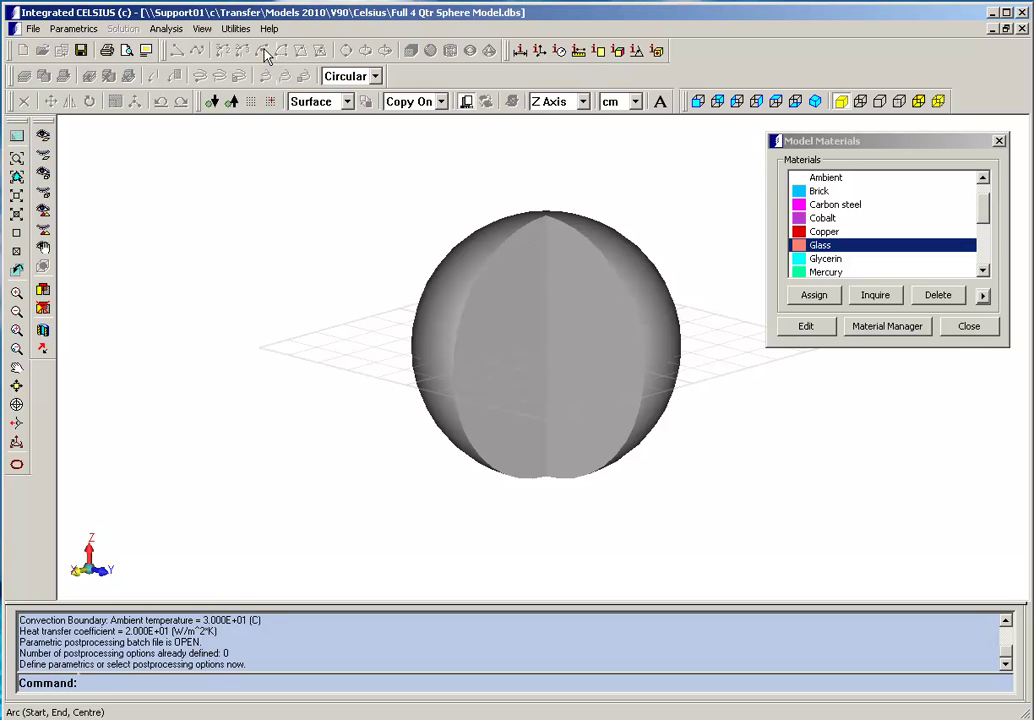